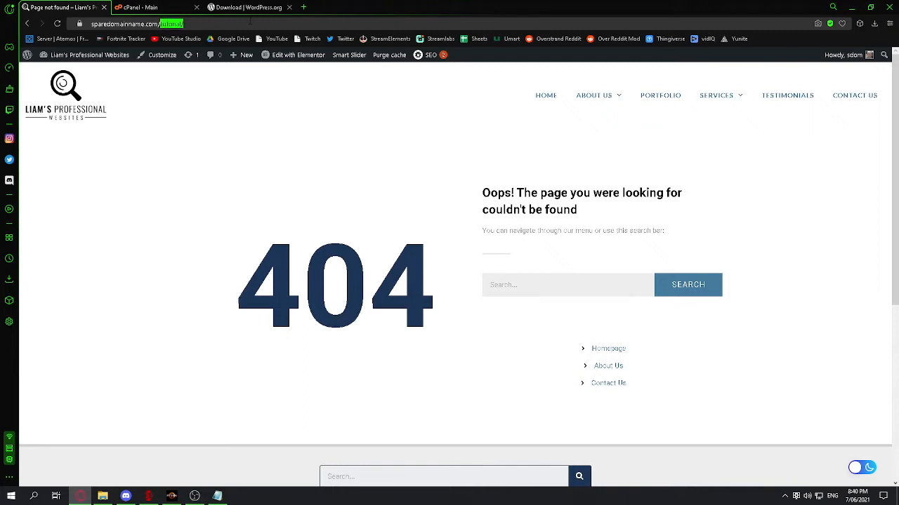
- Load the sparedomainname.com homepage and check the address sparedomainname.com/tutorial/ on the same site
key("BackSpace")
key("Return")
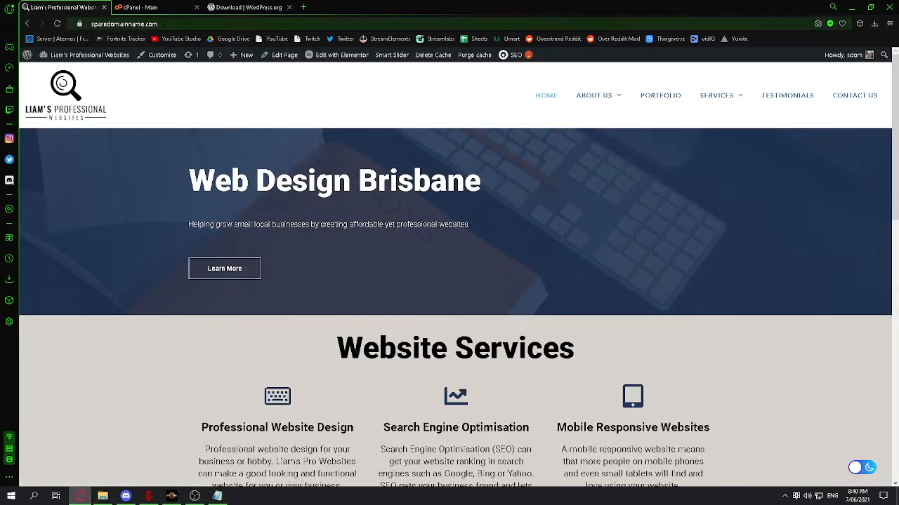
left_click(164, 24)
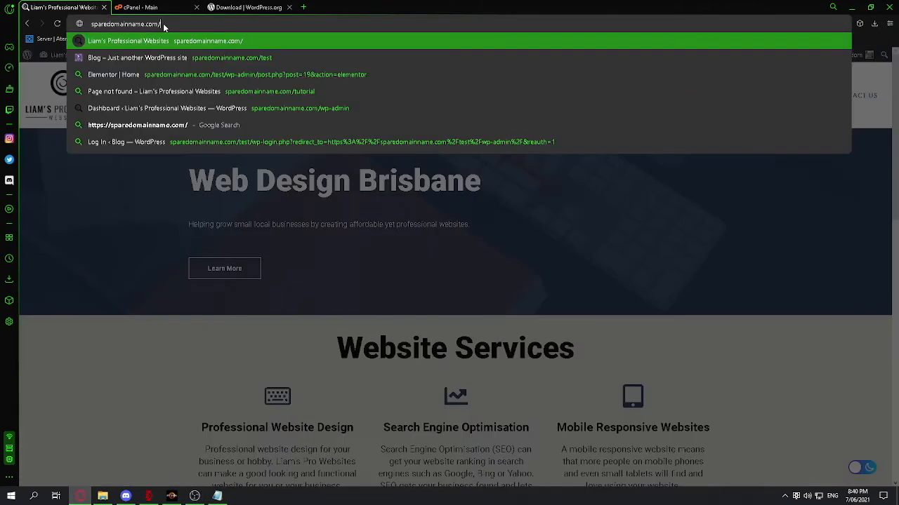
type("tutorial/")
key("Return")
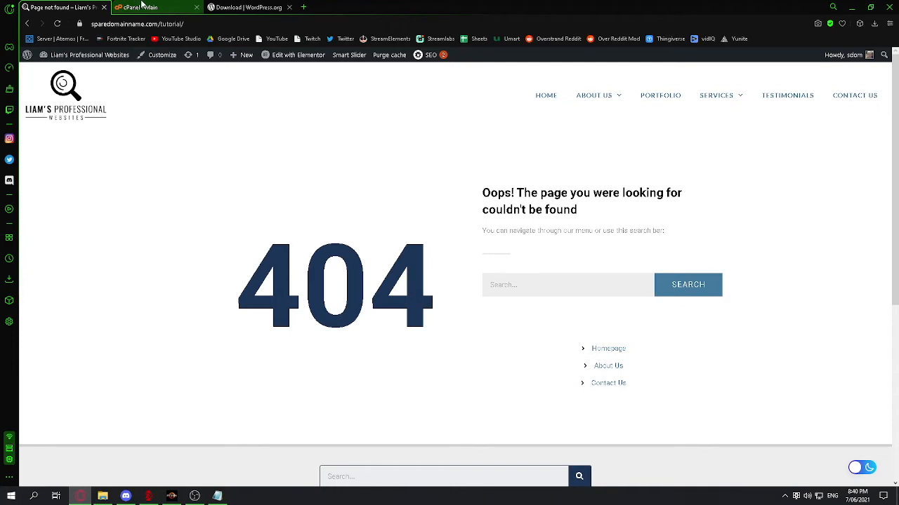
- Switch to cPanel, search its functions for "sql" and open MySQL Databases
left_click(142, 7)
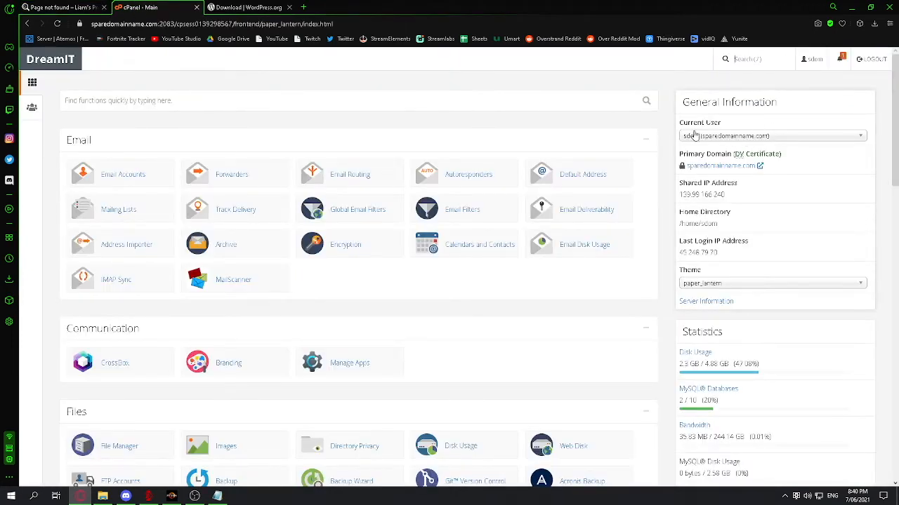
left_click(222, 100)
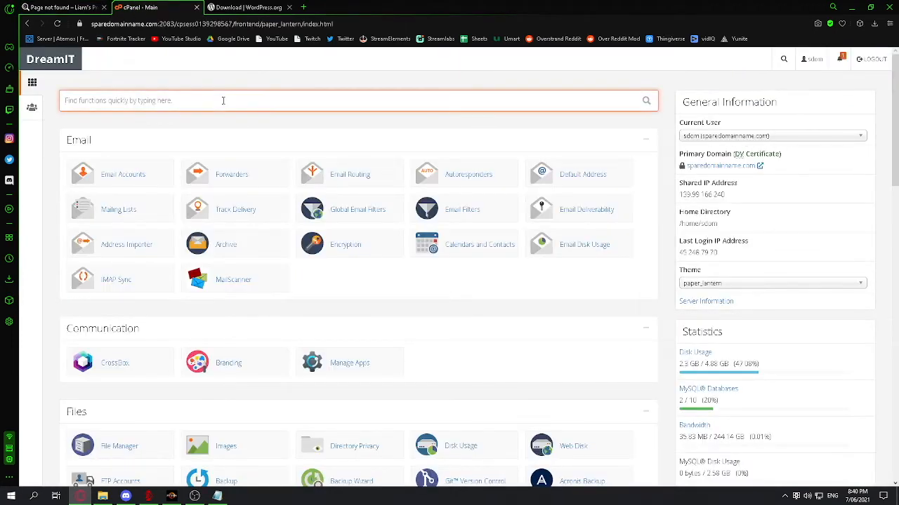
type("sql")
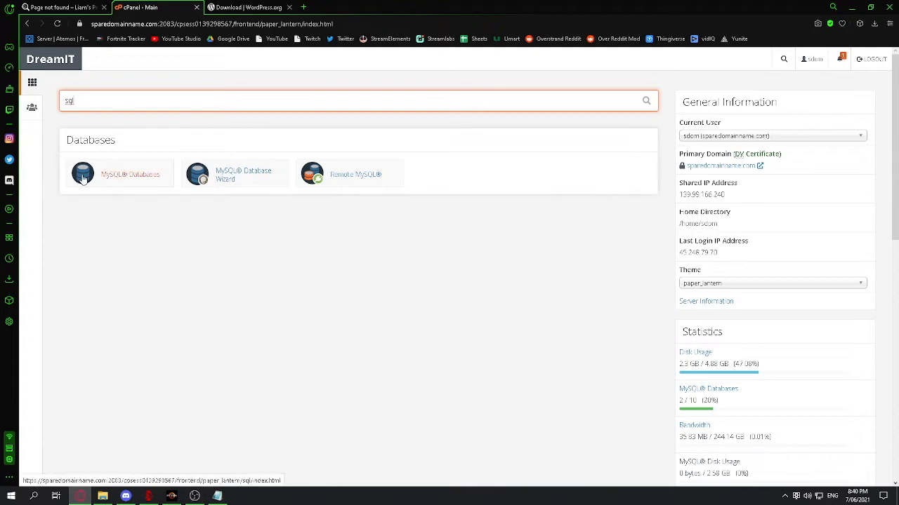
left_click(133, 182)
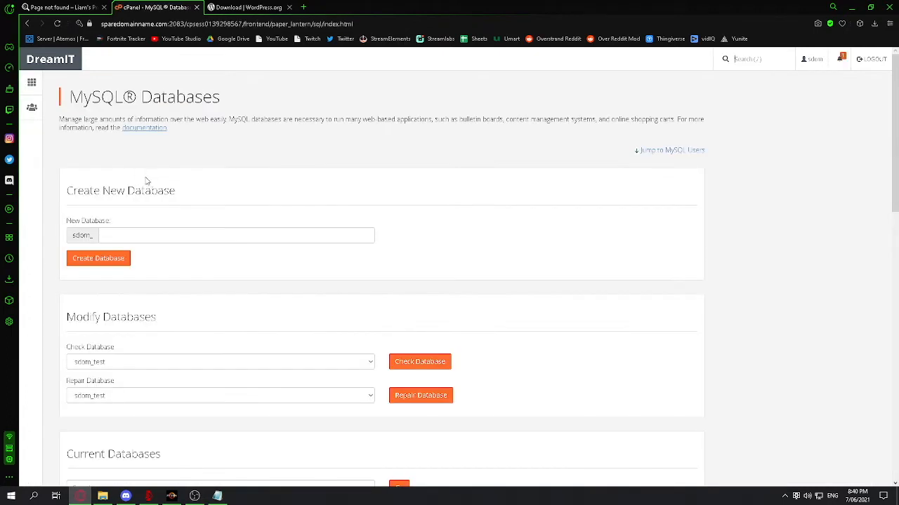
- Create a new MySQL database with the name tutorial after the account prefix
left_click(128, 236)
type("tutorial")
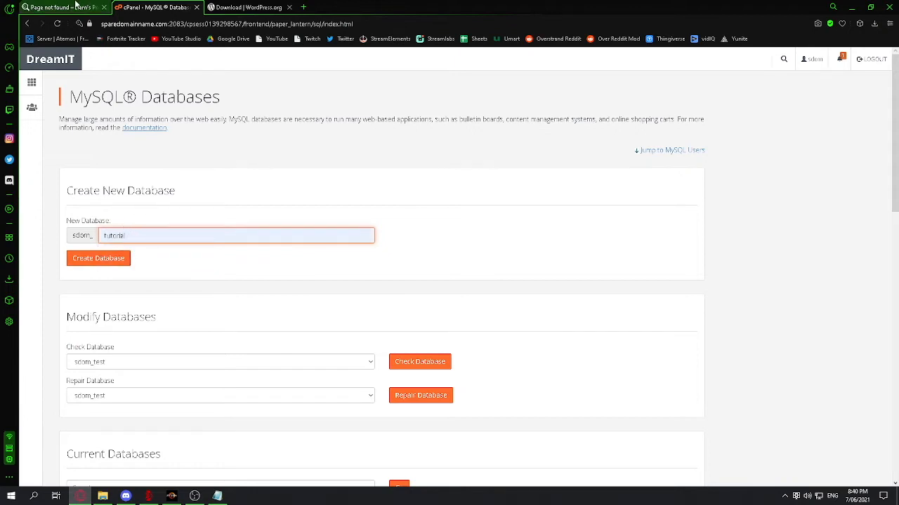
left_click(63, 7)
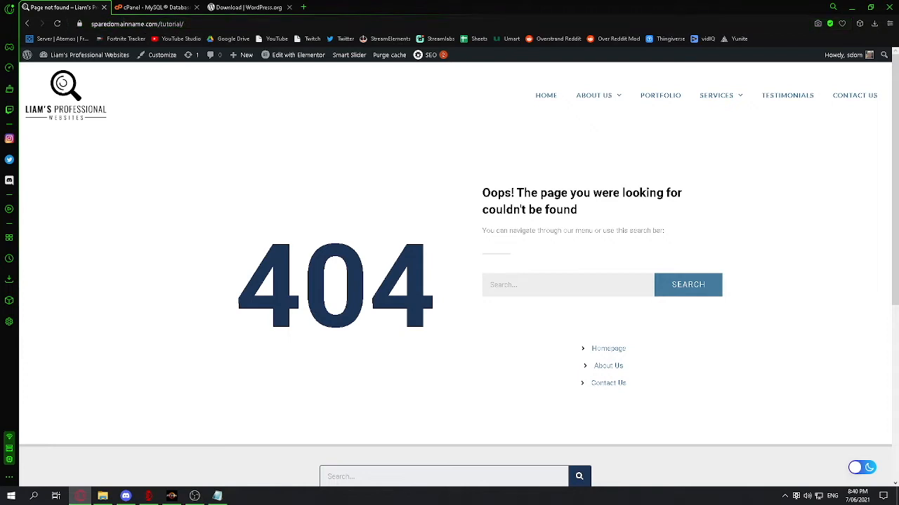
left_click(160, 8)
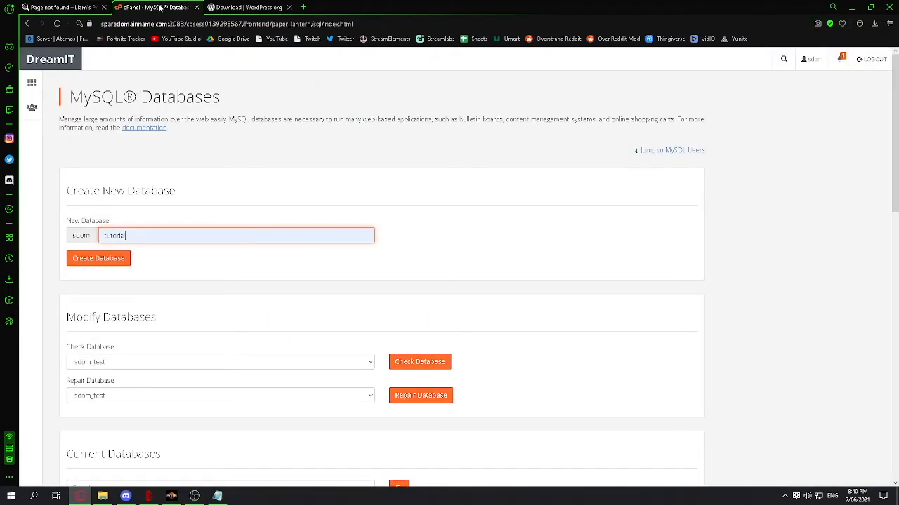
left_click(119, 259)
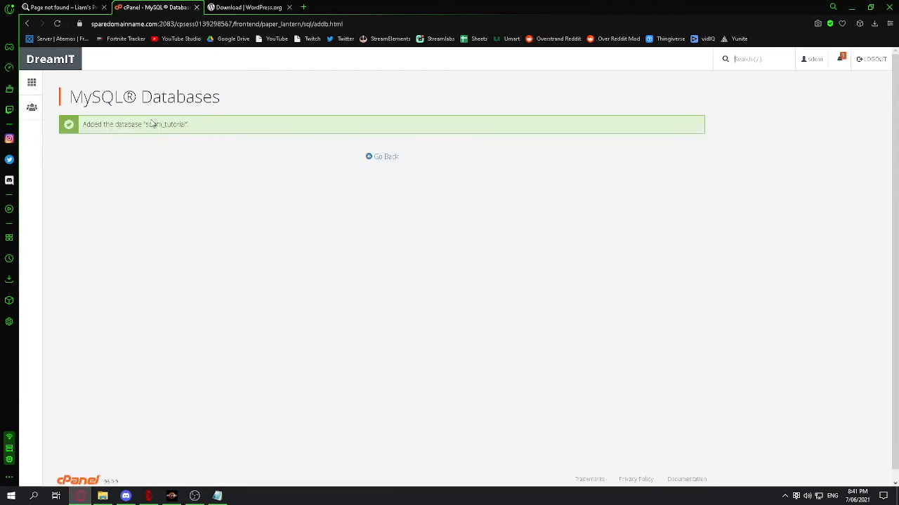
- Copy the full database name sdom_tutorial into the Name line of the Notepad note and return to the browser
left_click_drag(144, 124, 188, 127)
key("ctrl+c")
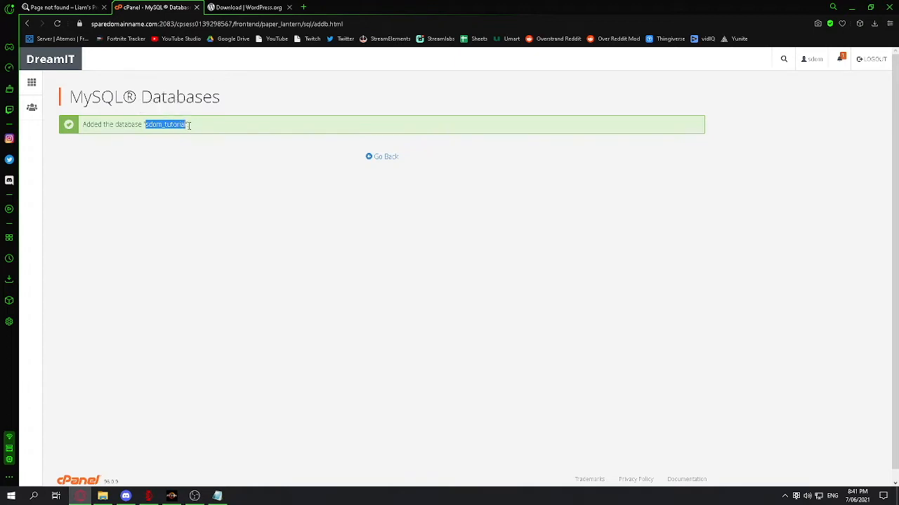
left_click(217, 497)
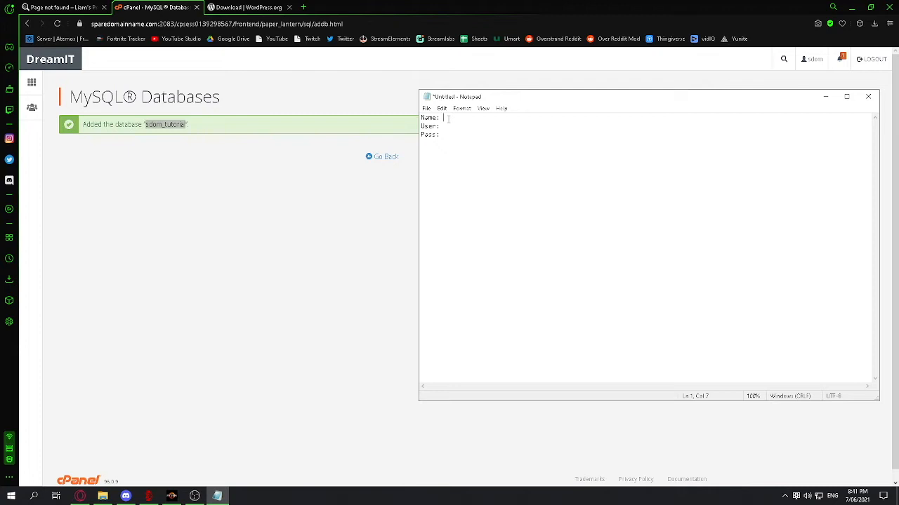
key("ctrl+v")
left_click(286, 156)
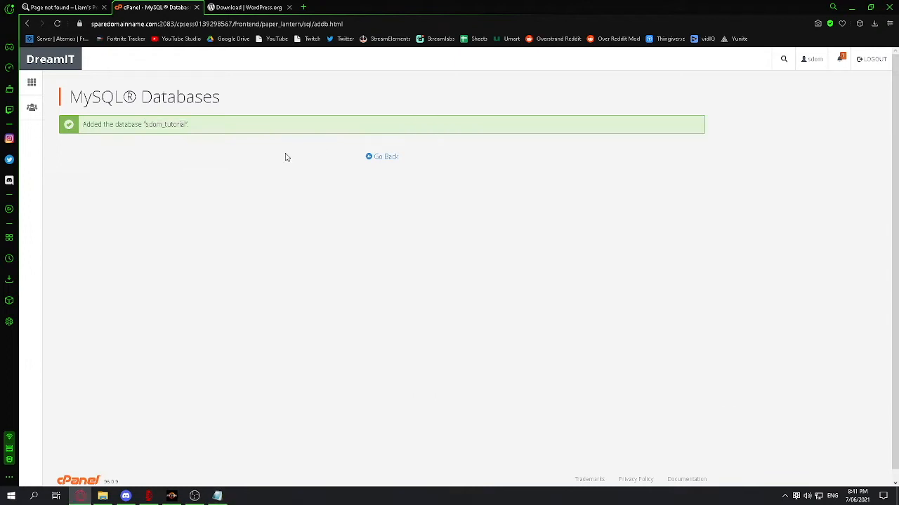
- Go back to the MySQL Databases page, set the new user's username to tutorial and clear the prefilled password
left_click(378, 155)
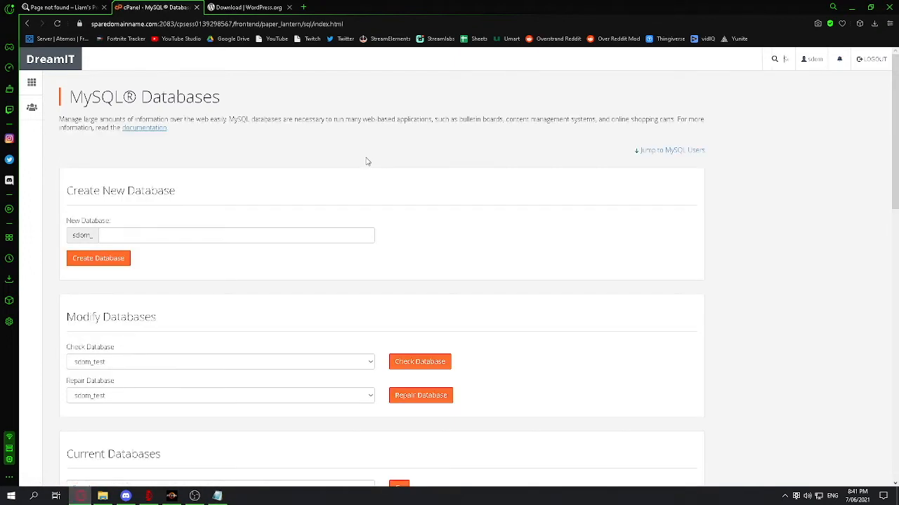
scroll(314, 224, "down", 3)
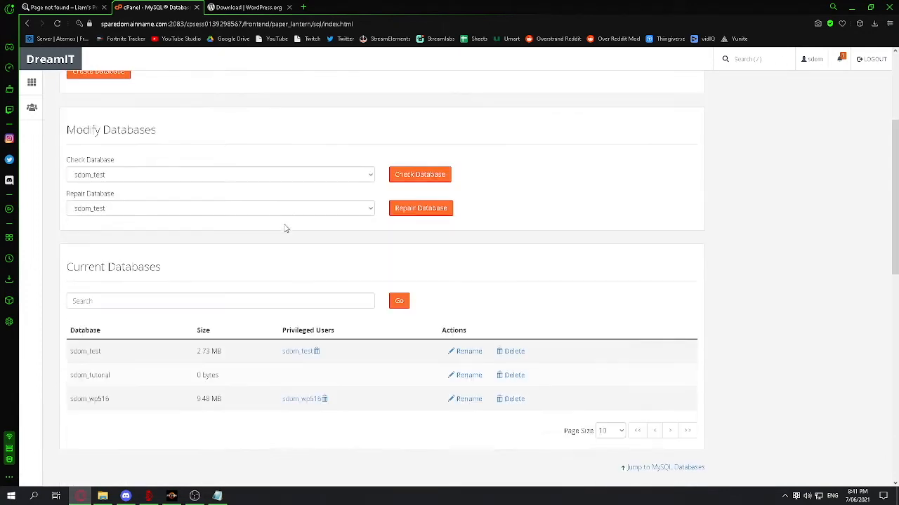
scroll(262, 212, "down", 5)
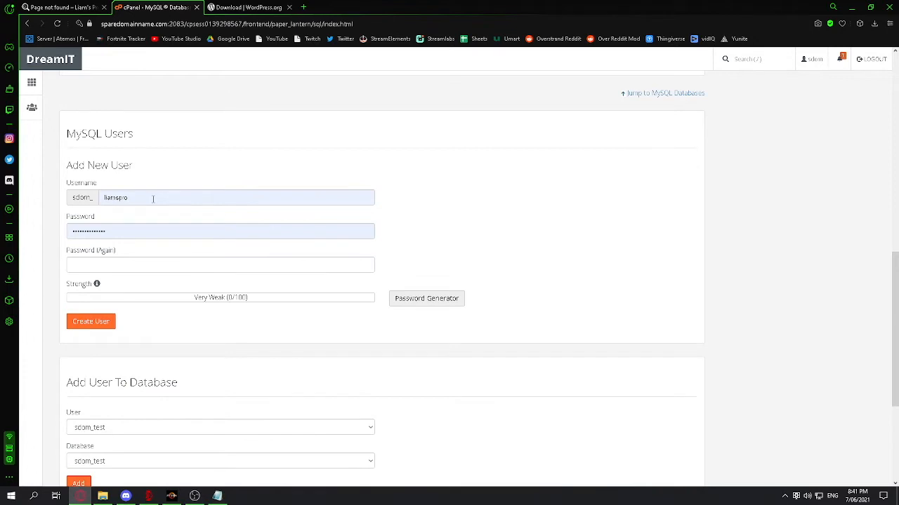
double_click(130, 197)
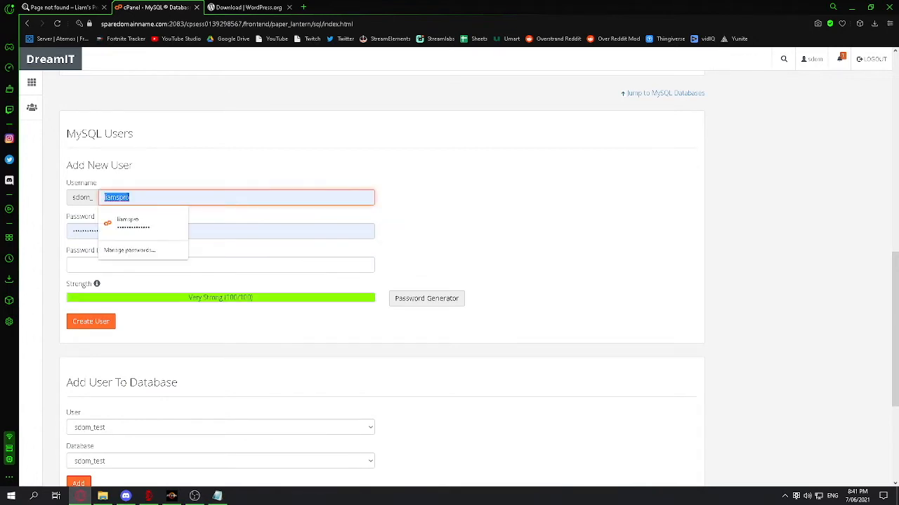
type("tutorial")
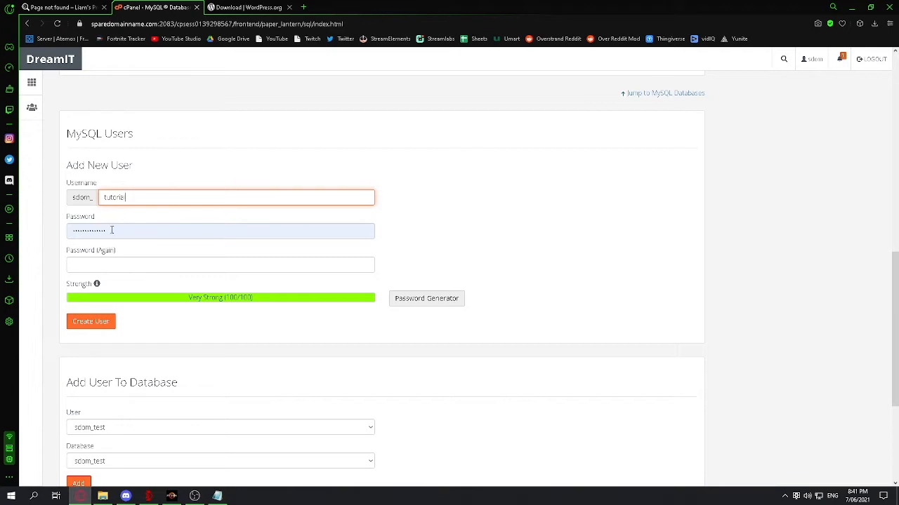
double_click(113, 231)
key("BackSpace")
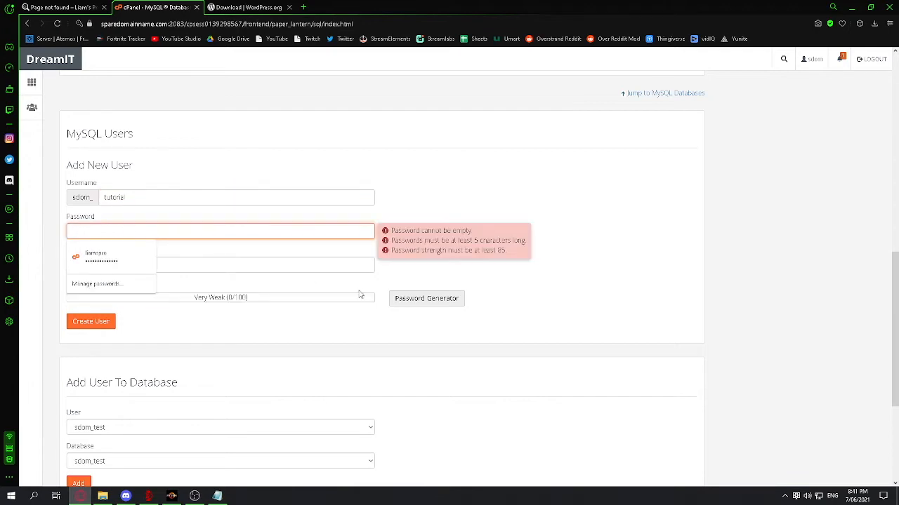
left_click(167, 200)
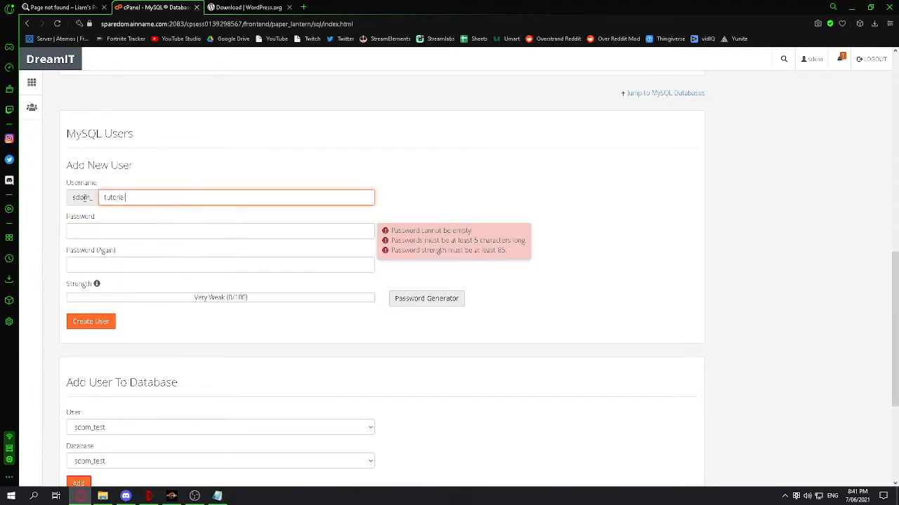
left_click(111, 231)
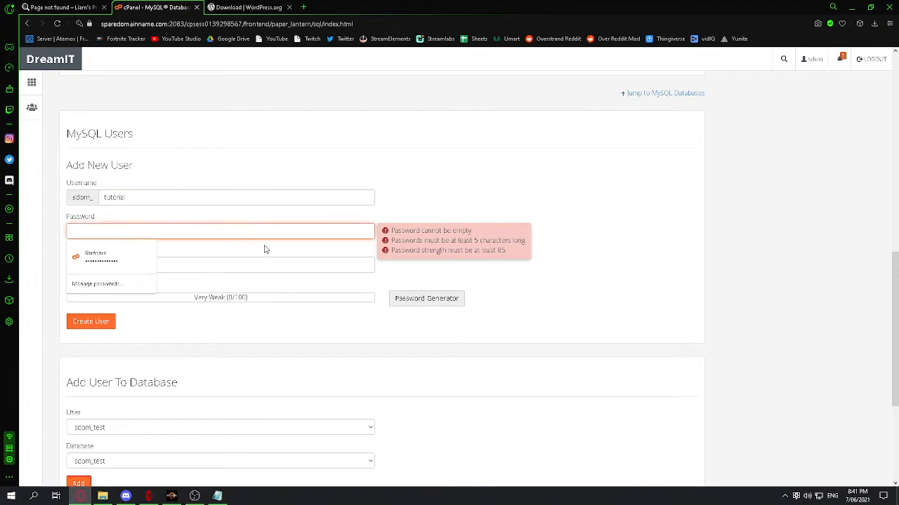
left_click(495, 190)
left_click(327, 230)
- Generate a password for the new MySQL user, mark it as copied to a safe place and use it
left_click(426, 298)
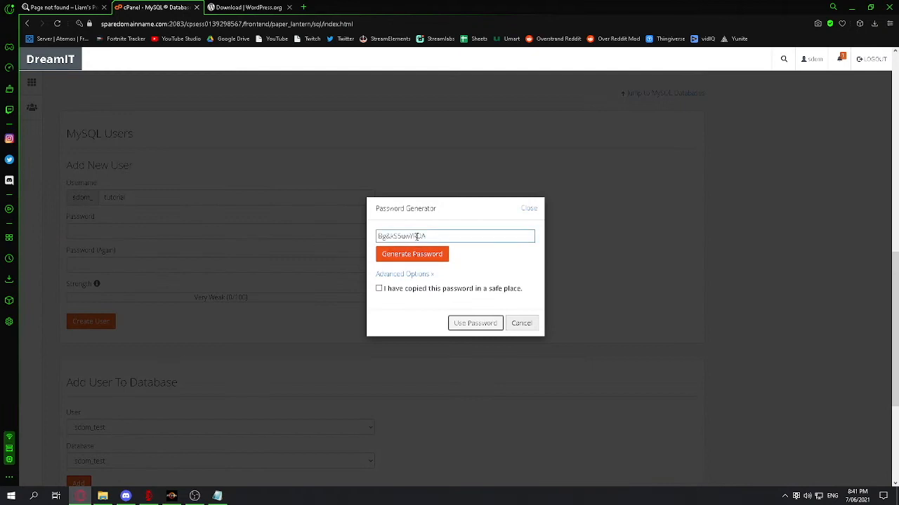
left_click(422, 289)
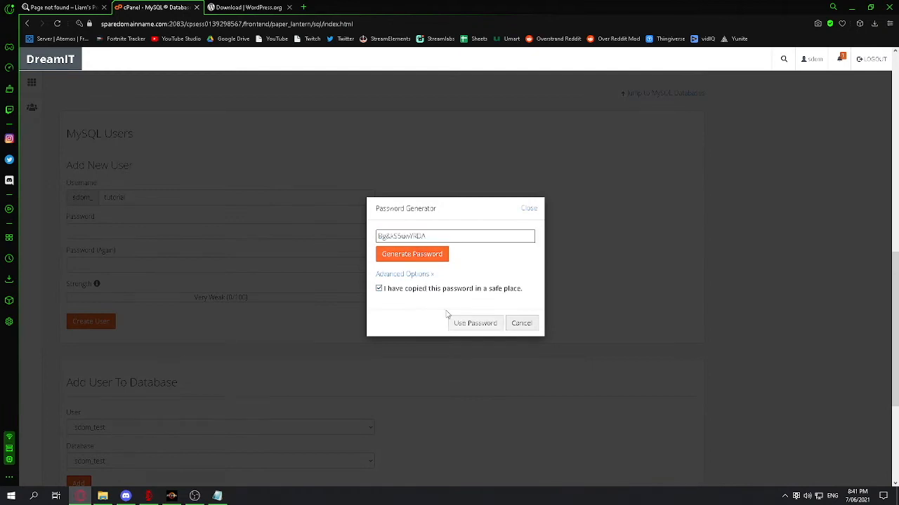
left_click(474, 323)
- Paste the generated database user password into the Pass line of the Notepad note and return to the browser
left_click(217, 497)
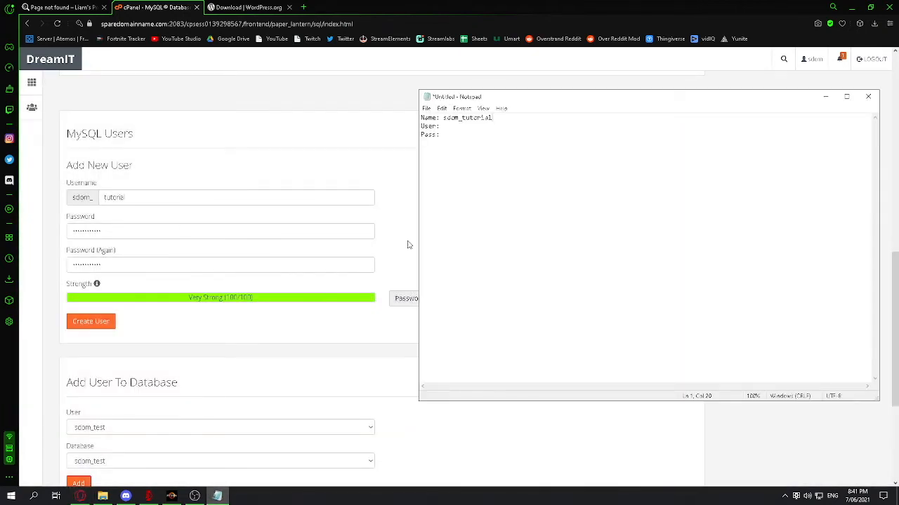
left_click(445, 134)
key("ctrl+v")
left_click(358, 147)
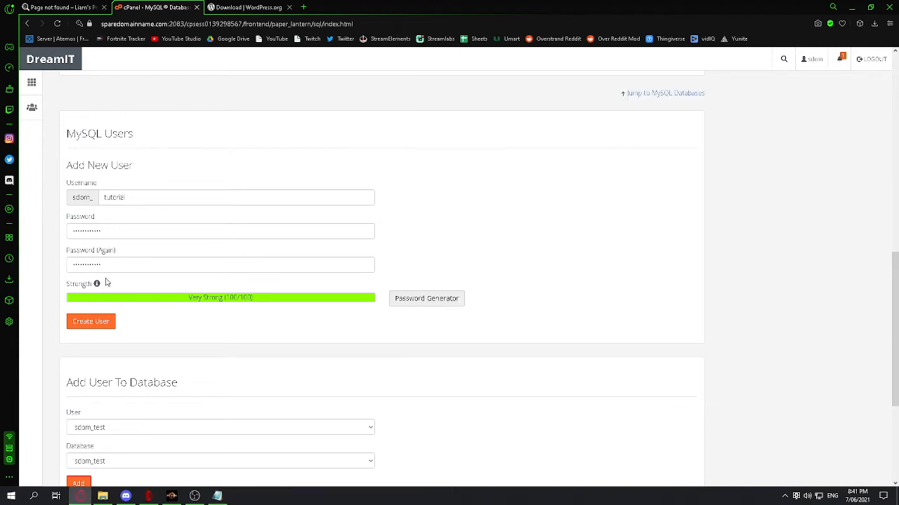
- Create the MySQL user, dismiss the browser's offer to save the password and return to the MySQL Databases page
left_click(98, 324)
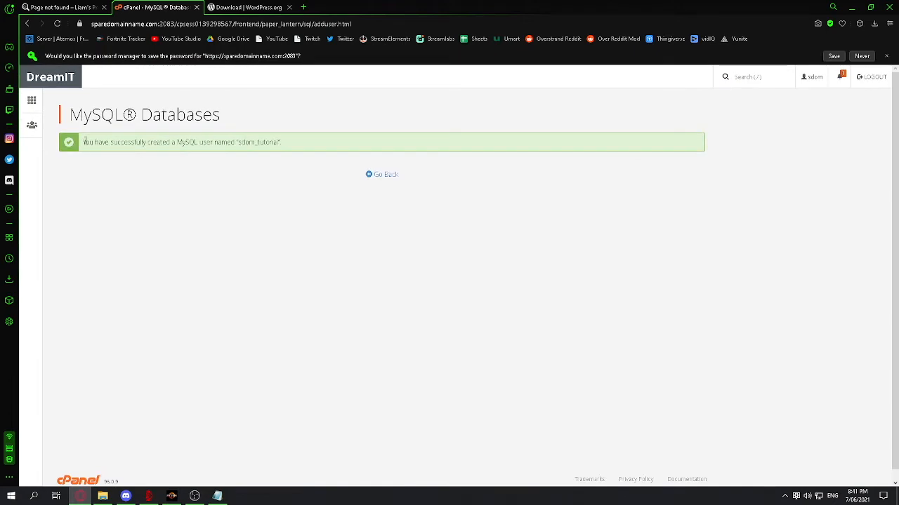
left_click_drag(84, 141, 283, 142)
left_click(297, 146)
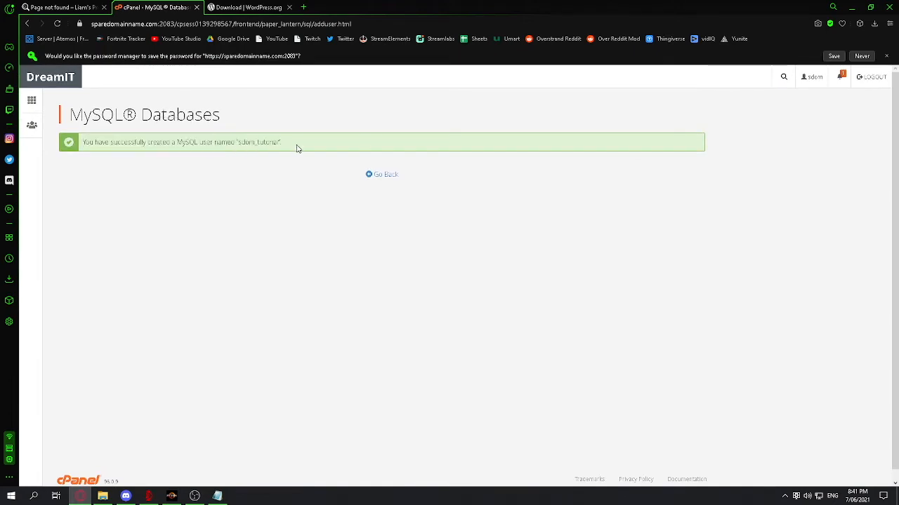
left_click(884, 56)
left_click(396, 157)
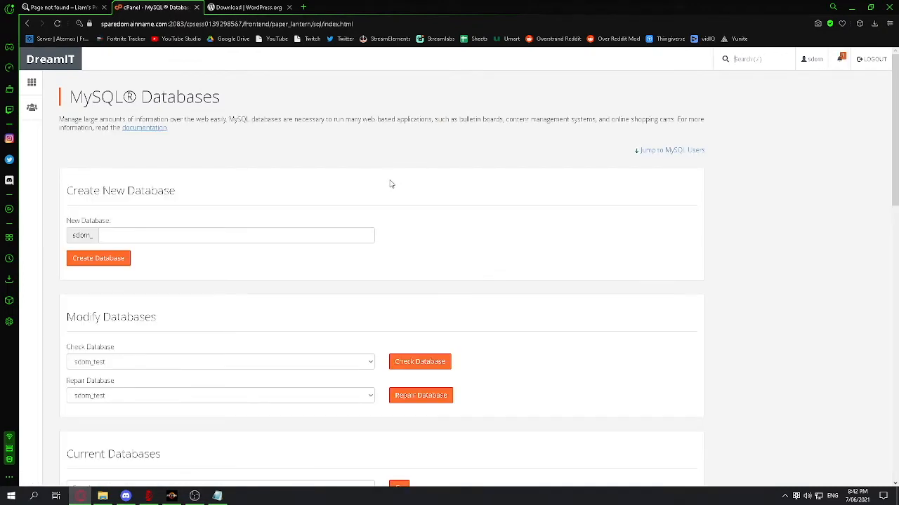
- Add the user sdom_tutorial to the database sdom_tutorial
scroll(389, 184, "down", 5)
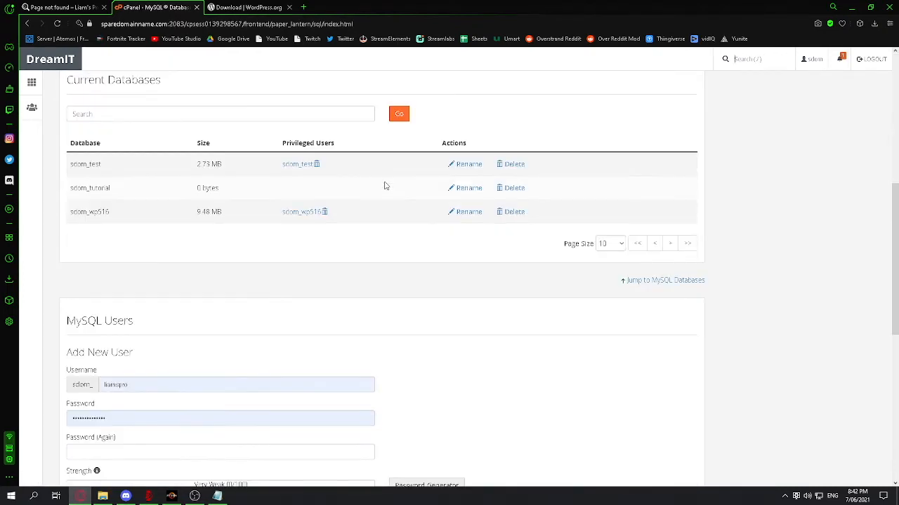
scroll(385, 185, "up", 2)
scroll(274, 187, "down", 7)
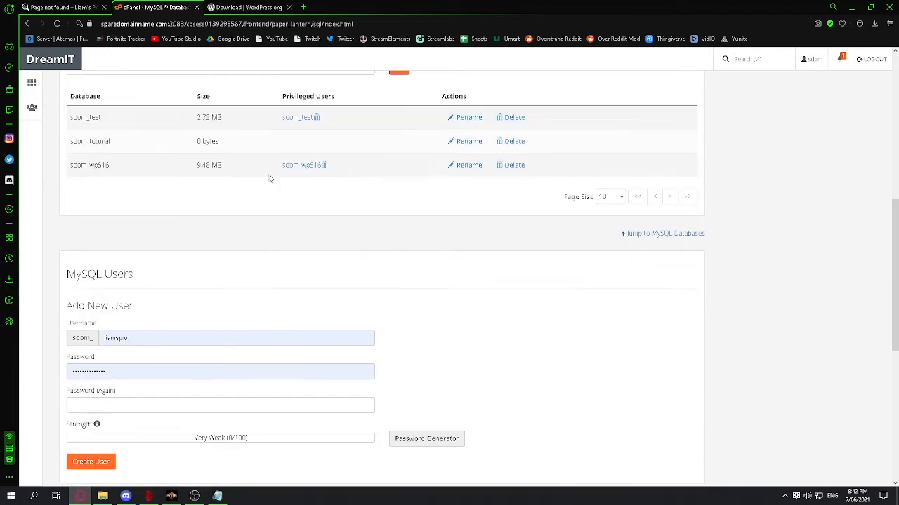
scroll(255, 197, "down", 1)
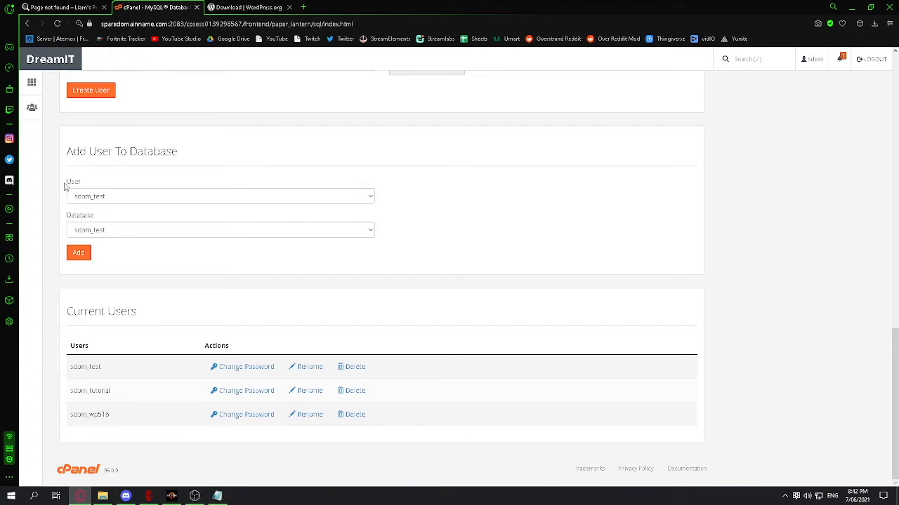
left_click_drag(65, 151, 161, 167)
left_click(161, 169)
left_click(119, 198)
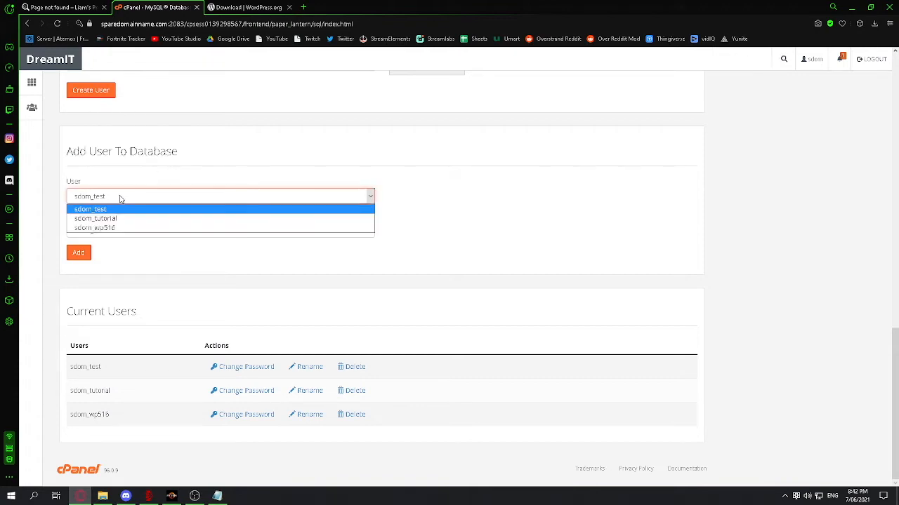
left_click(97, 219)
left_click(98, 226)
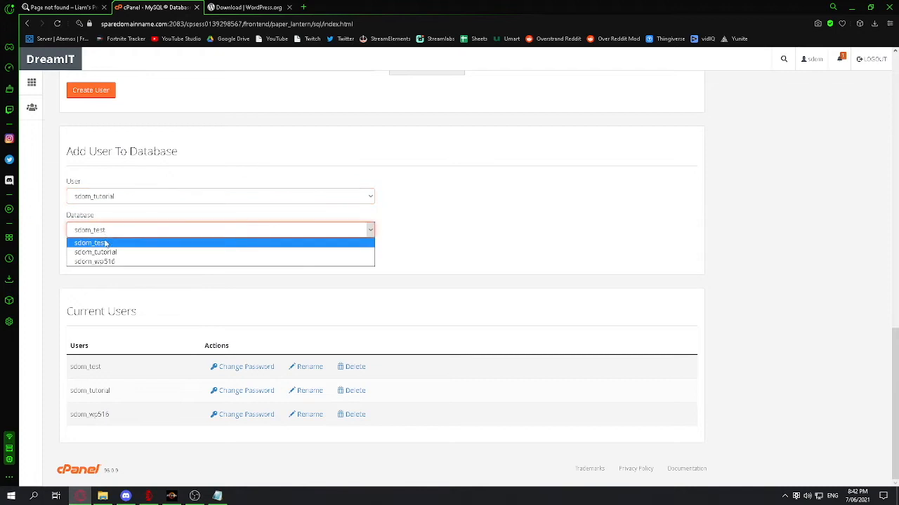
left_click(112, 251)
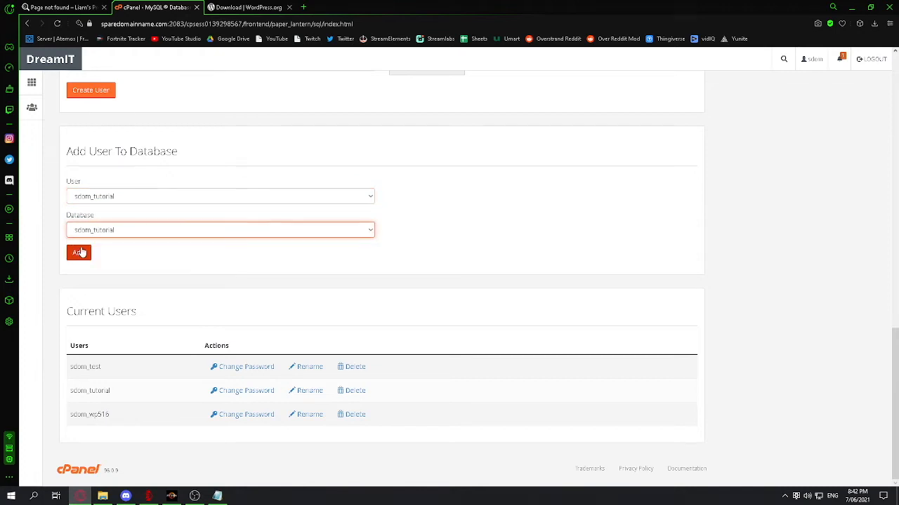
left_click(79, 252)
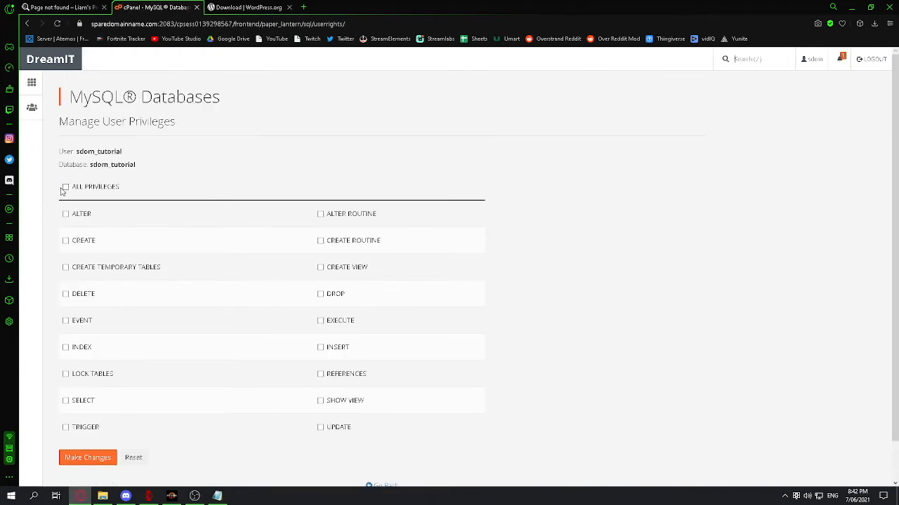
- Grant sdom_tutorial all privileges on the sdom_tutorial database and save the changes
left_click(77, 191)
scroll(216, 233, "down", 1)
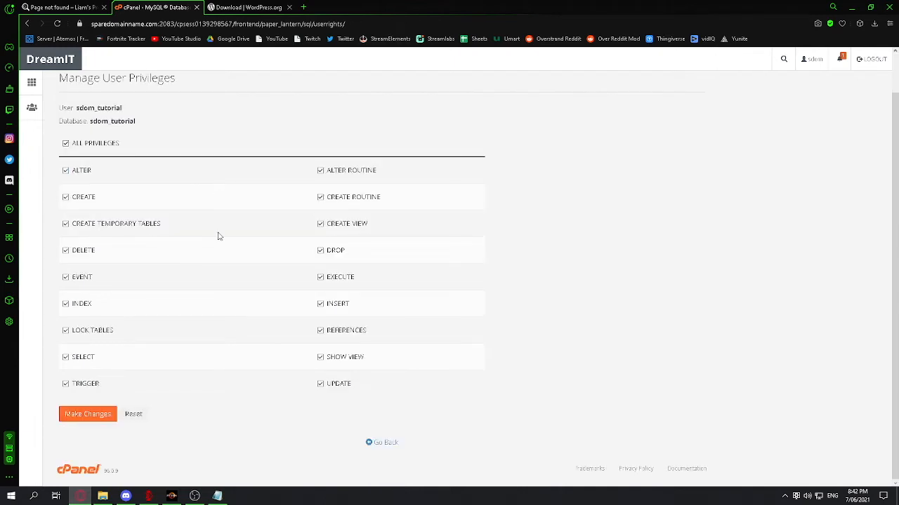
left_click(68, 419)
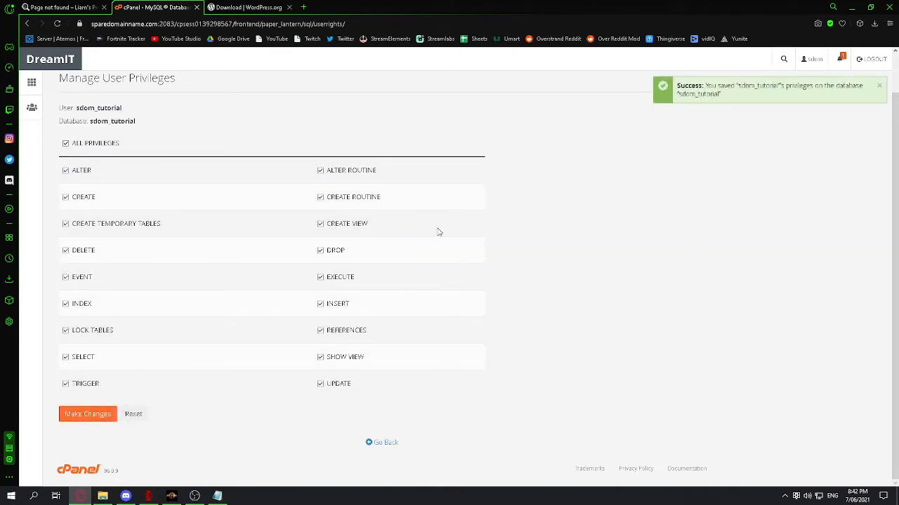
- Return to the cPanel home page, find File Manager by searching for "file", and open its public_html folder
scroll(433, 226, "up", 2)
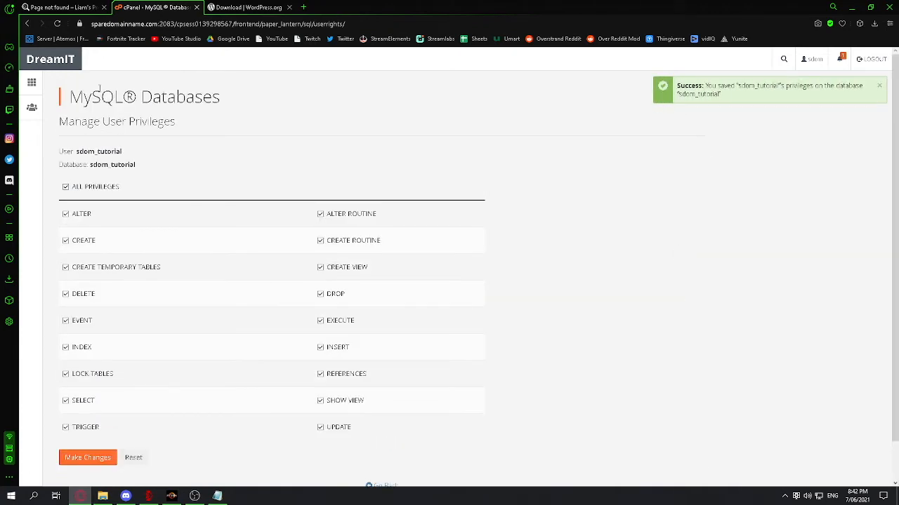
left_click(31, 84)
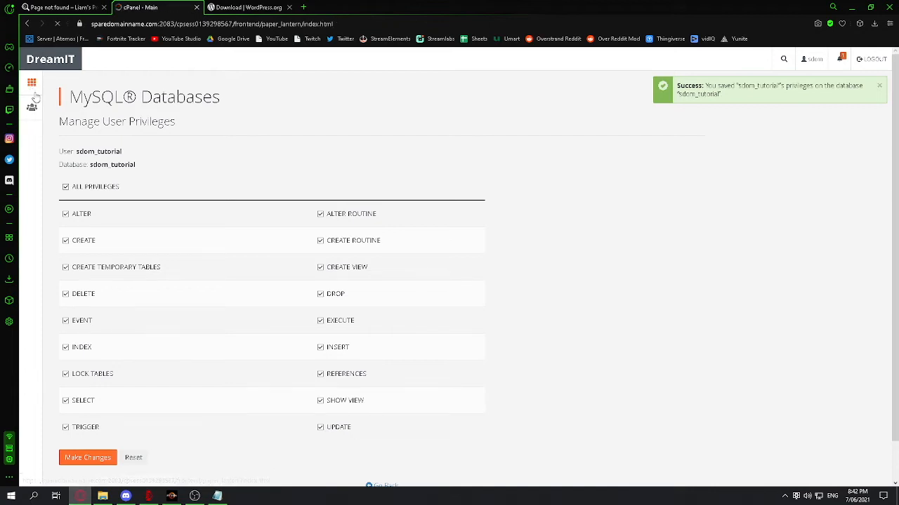
left_click(104, 100)
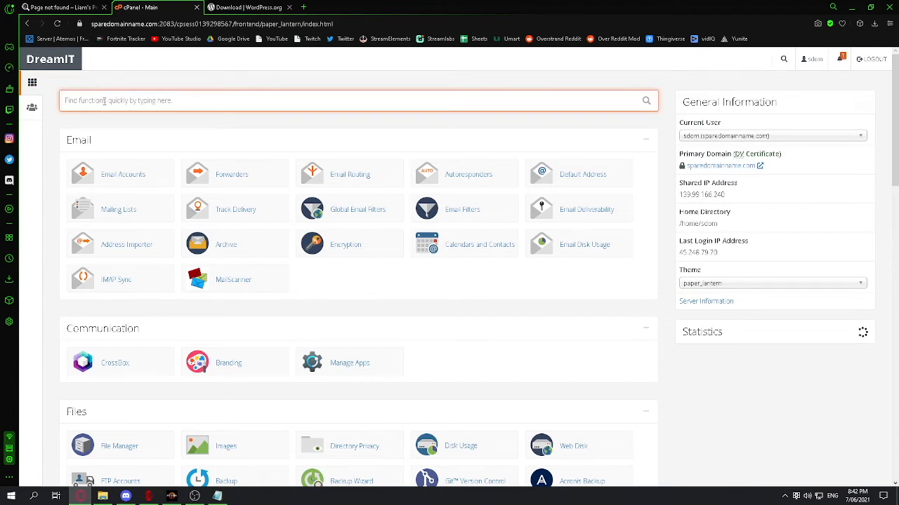
type("filem")
key("BackSpace")
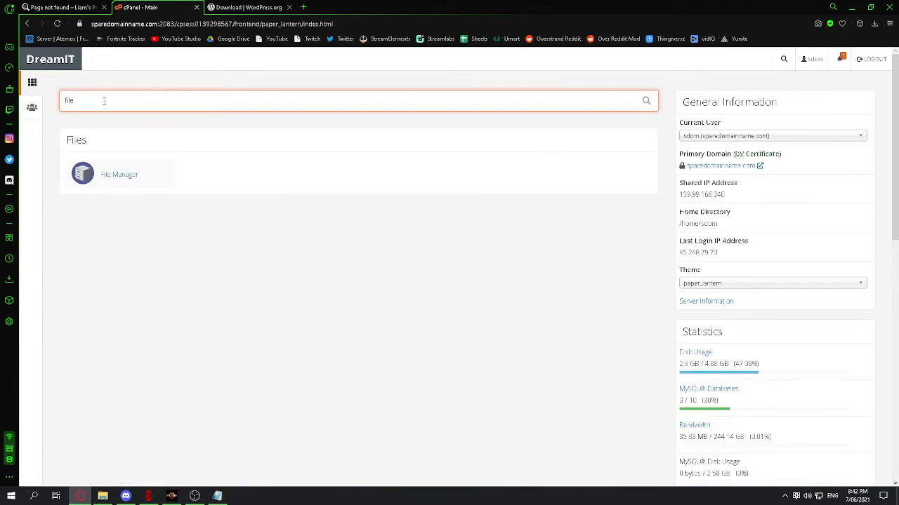
left_click(108, 176)
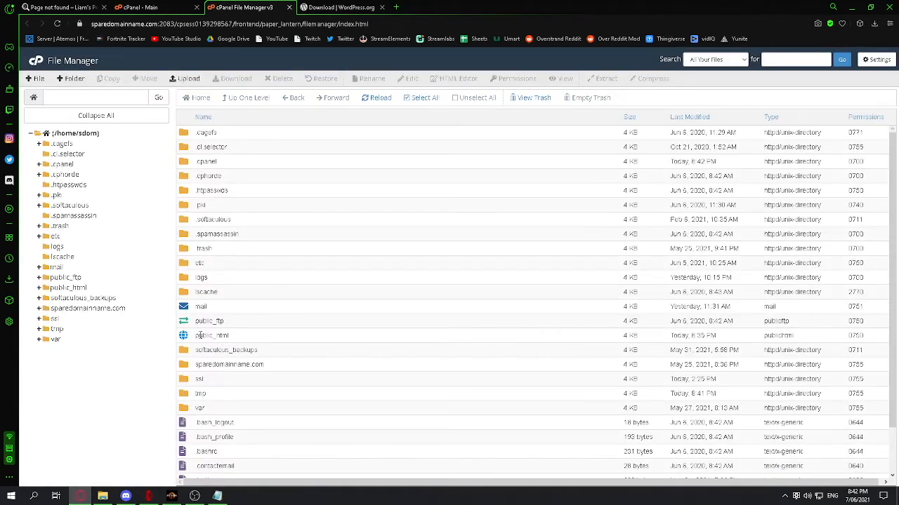
double_click(254, 340)
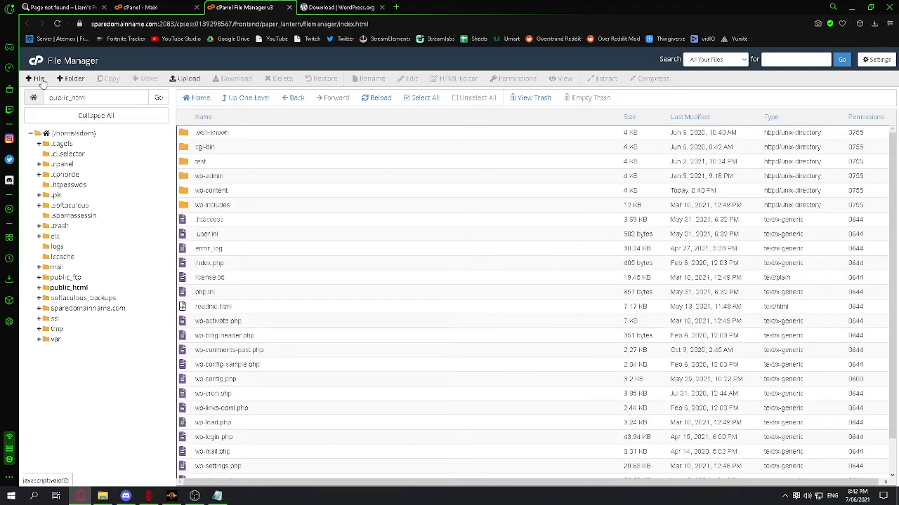
- Create a folder named tutorial in public_html, checking the site's /tutorial/ address for the name, and open the new folder
left_click(70, 79)
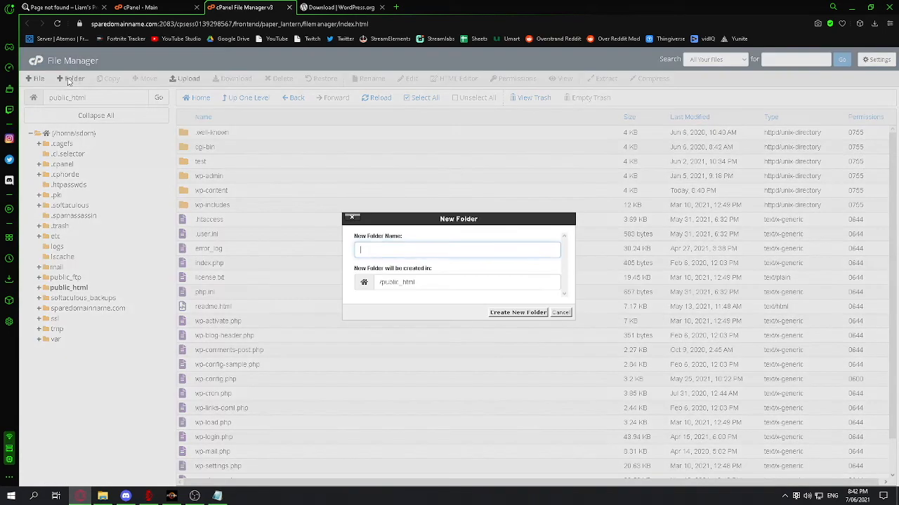
type("tut")
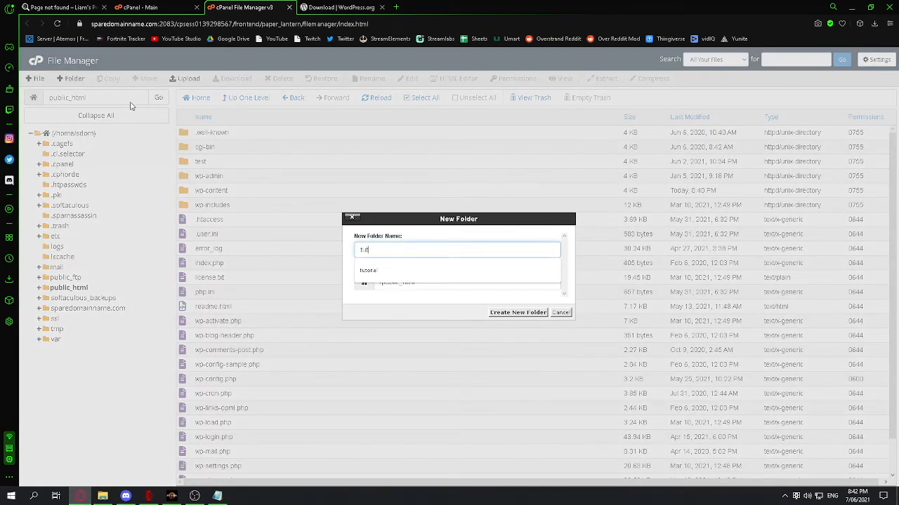
key("Down")
key("Return")
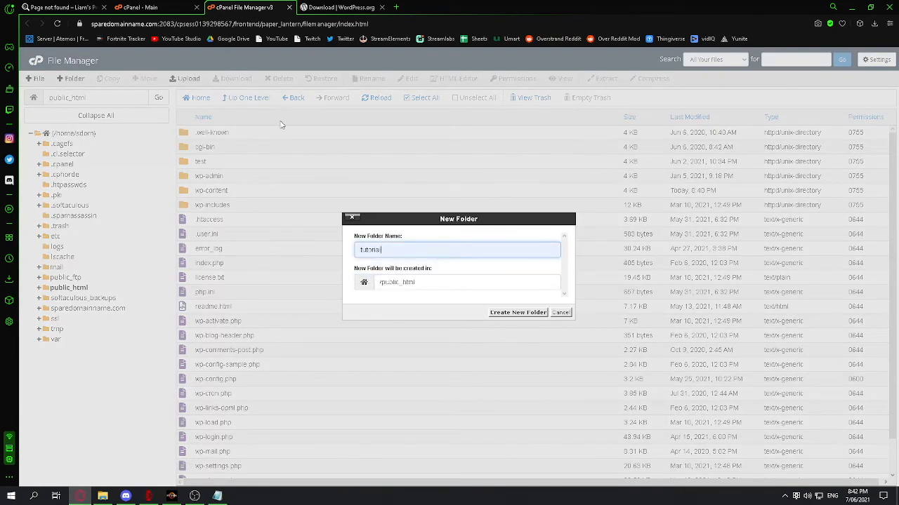
left_click(71, 7)
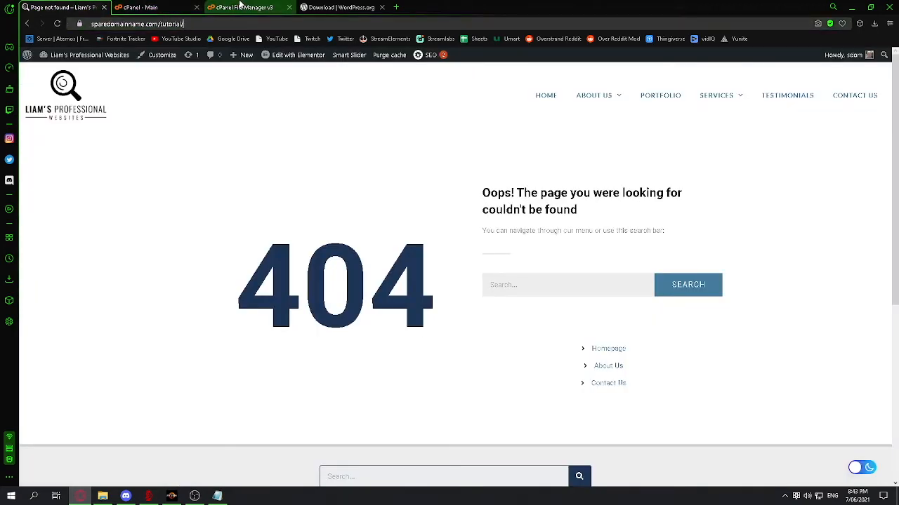
left_click(242, 7)
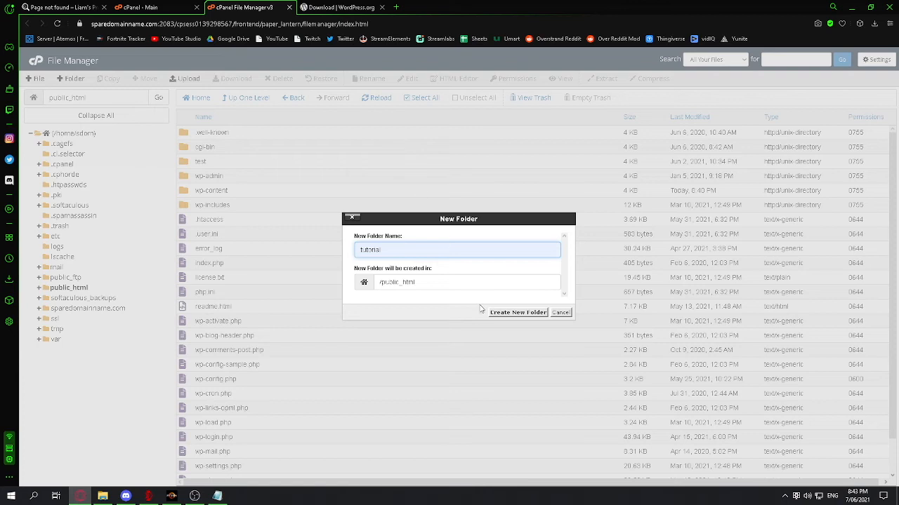
left_click(522, 315)
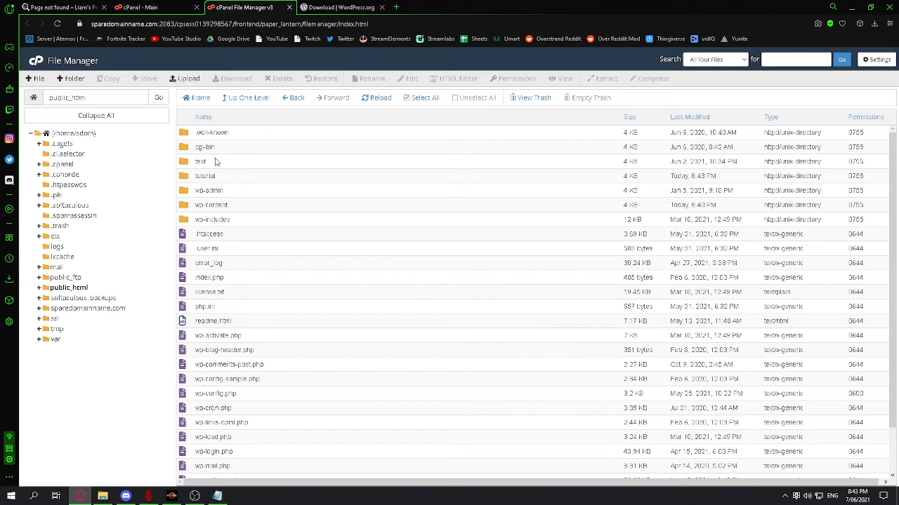
double_click(229, 179)
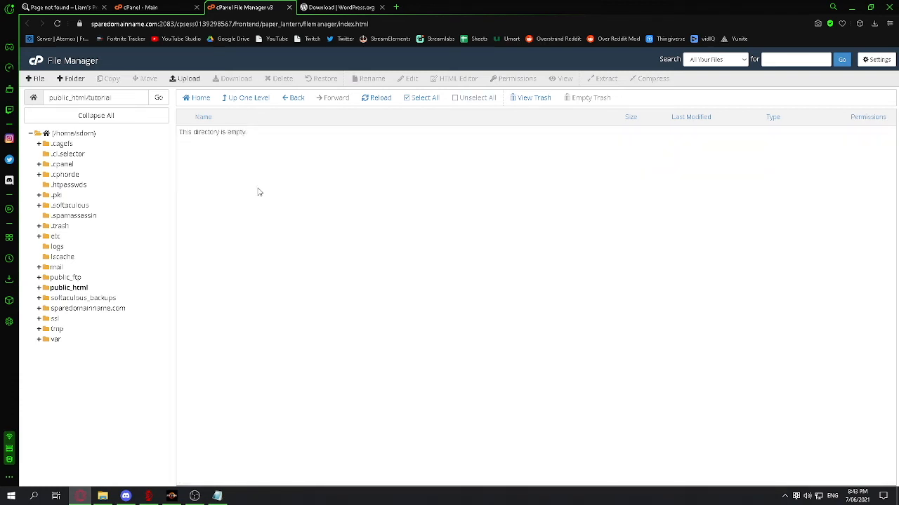
- Download the WordPress 5.7.2 zip from the wordpress.org download page
left_click(317, 7)
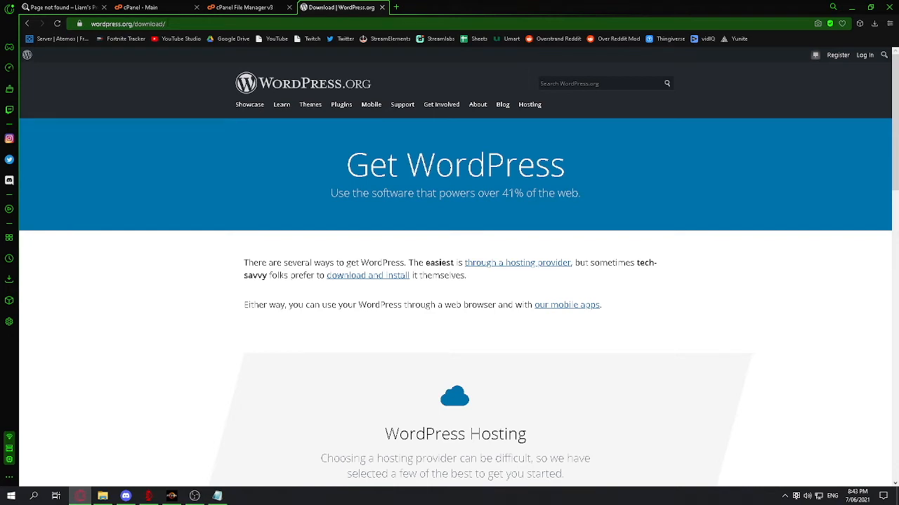
scroll(253, 179, "down", 5)
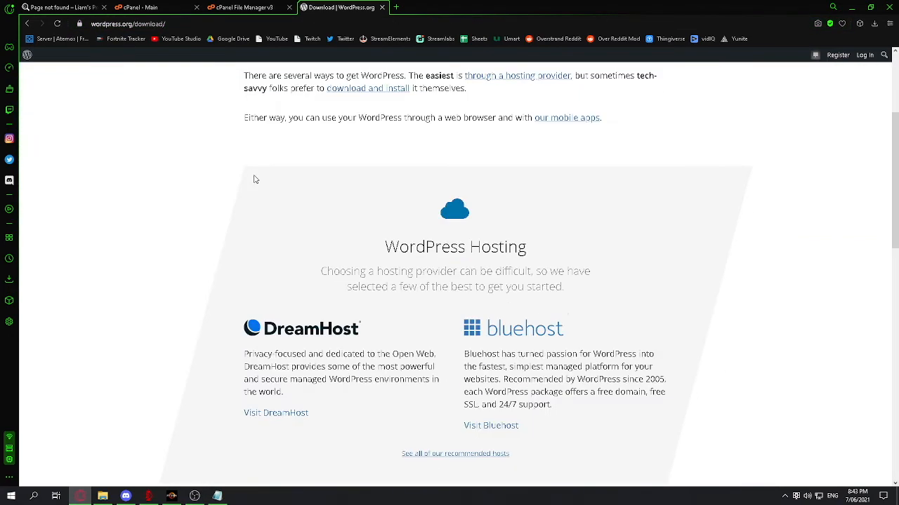
scroll(253, 176, "down", 3)
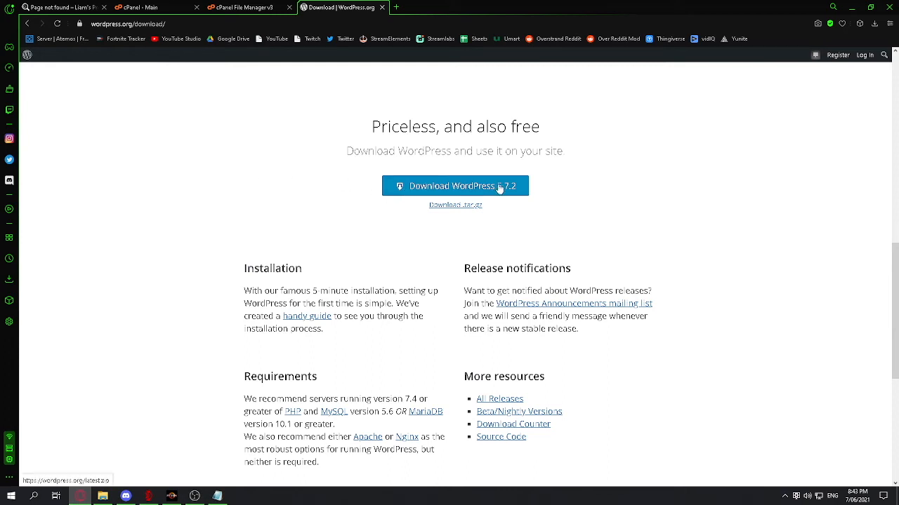
left_click(499, 187)
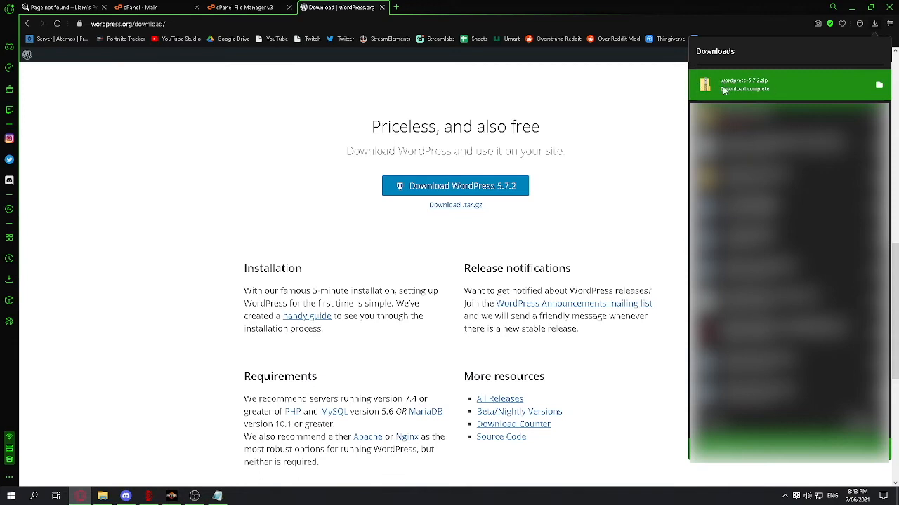
- Upload wordpress-5.7.2.zip to public_html/tutorial in File Manager and go back to that folder
left_click(247, 8)
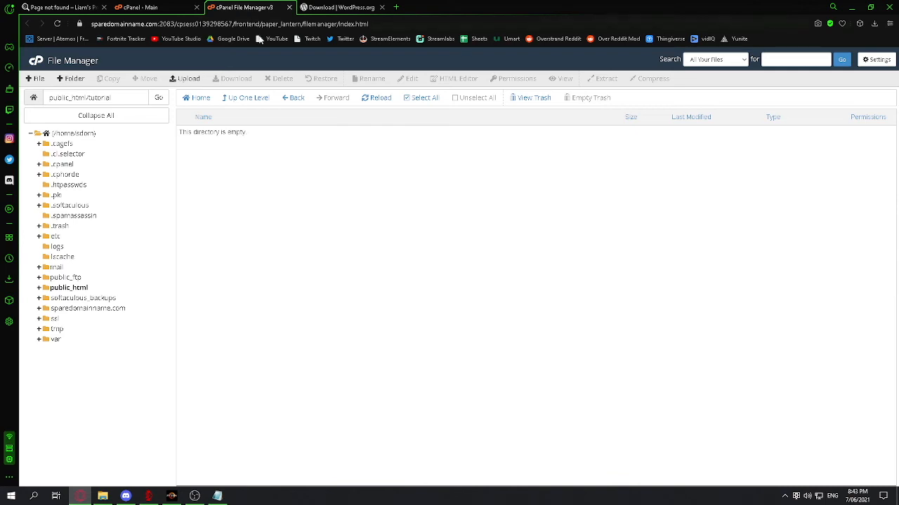
left_click(179, 81)
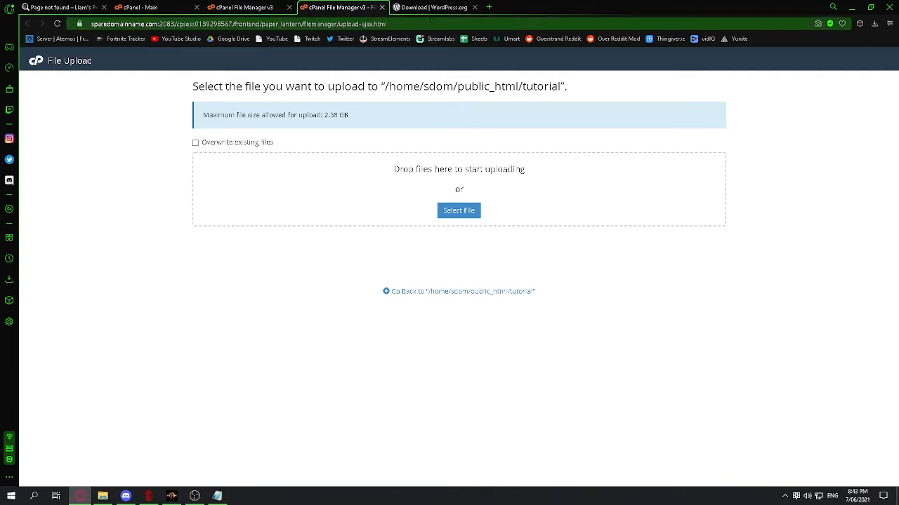
left_click_drag(744, 84, 459, 214)
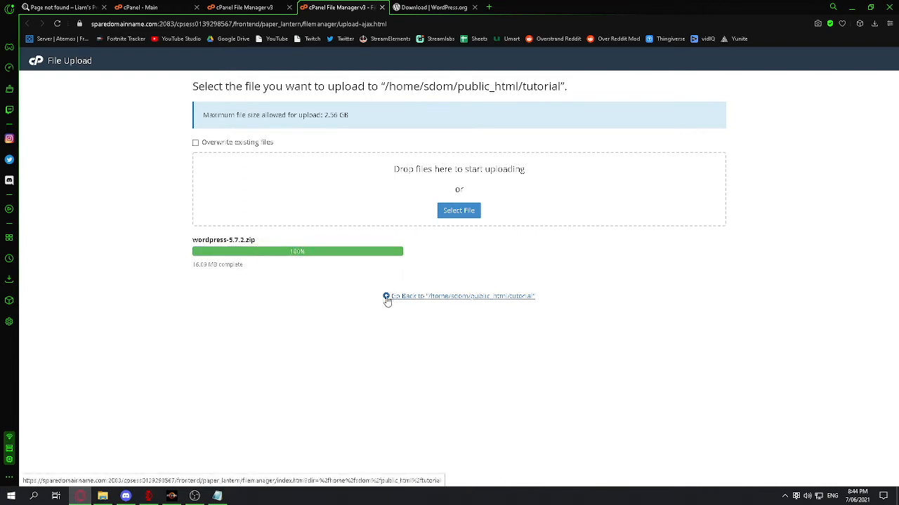
left_click(425, 296)
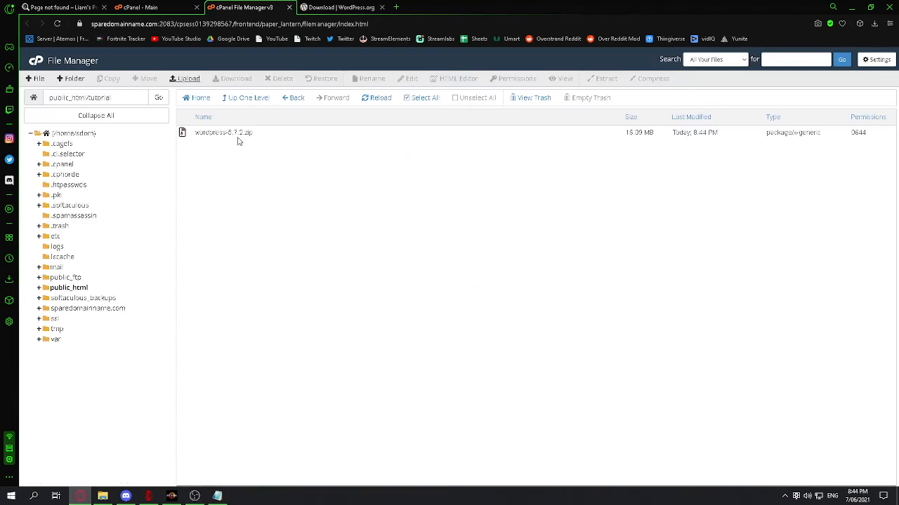
- Extract wordpress-5.7.2.zip into /public_html/tutorial, close the extraction results and reload the file list
left_click(197, 132)
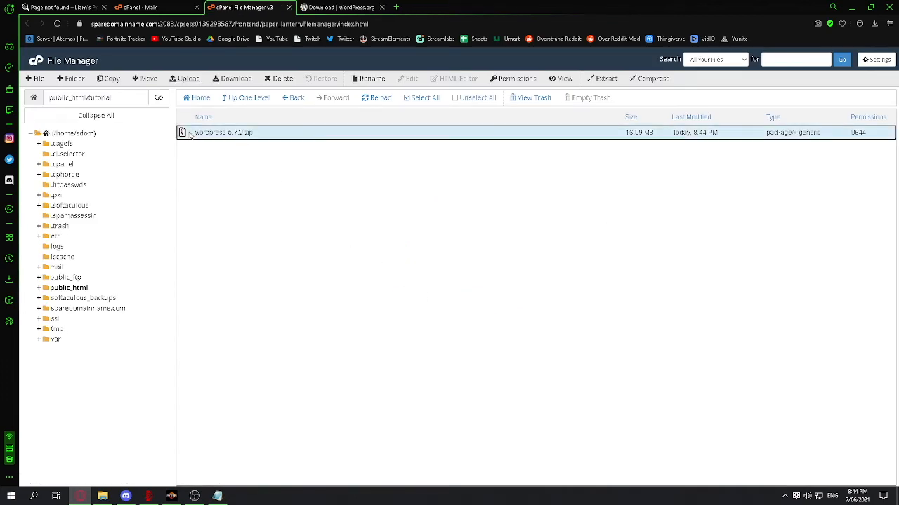
left_click(377, 97)
left_click(270, 133)
left_click(273, 146)
left_click(232, 135)
left_click(603, 79)
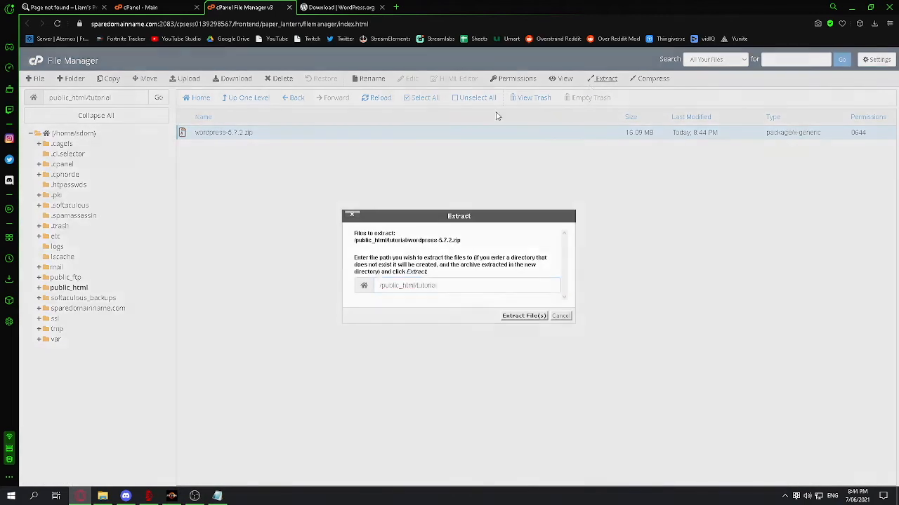
left_click(523, 316)
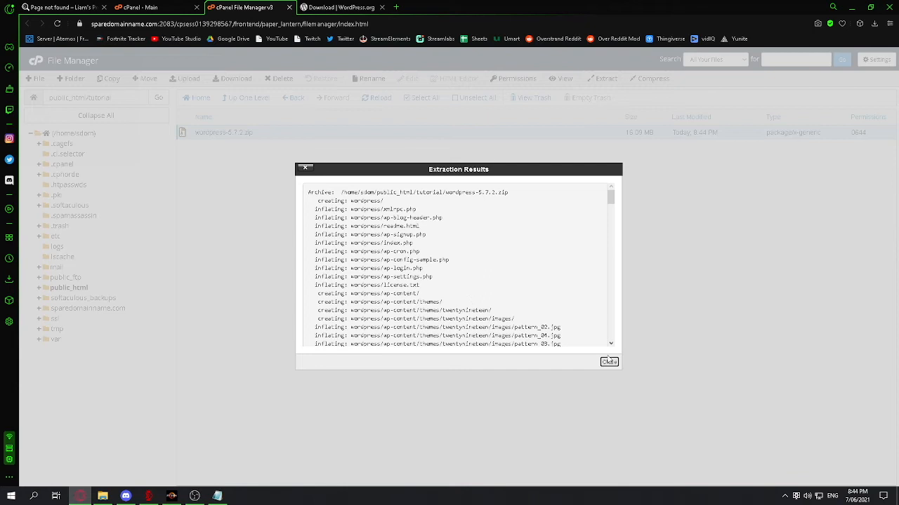
left_click(610, 363)
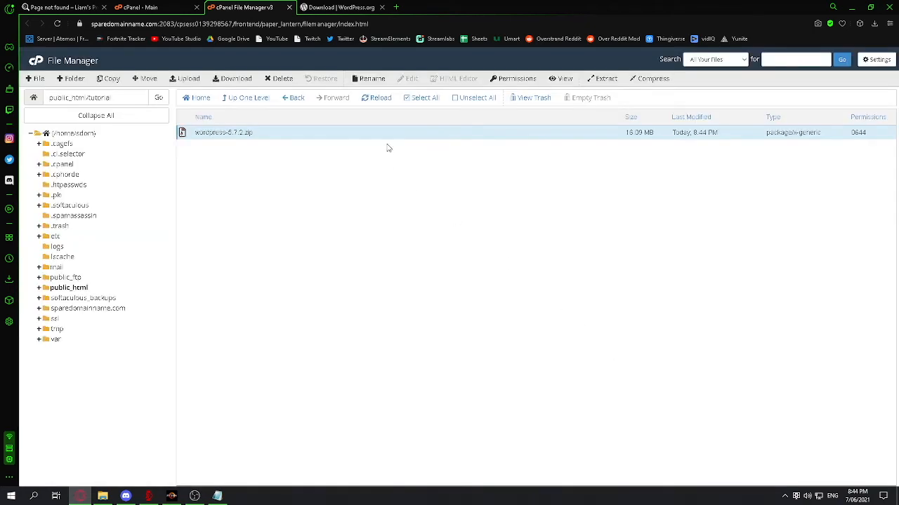
left_click(377, 101)
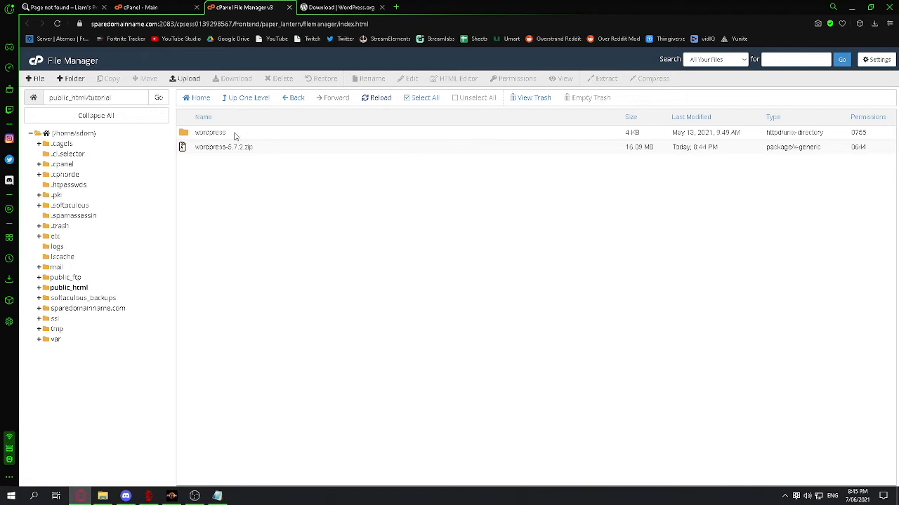
- Move wordpress-5.7.2.zip from the tutorial folder to the trash
left_click(261, 149)
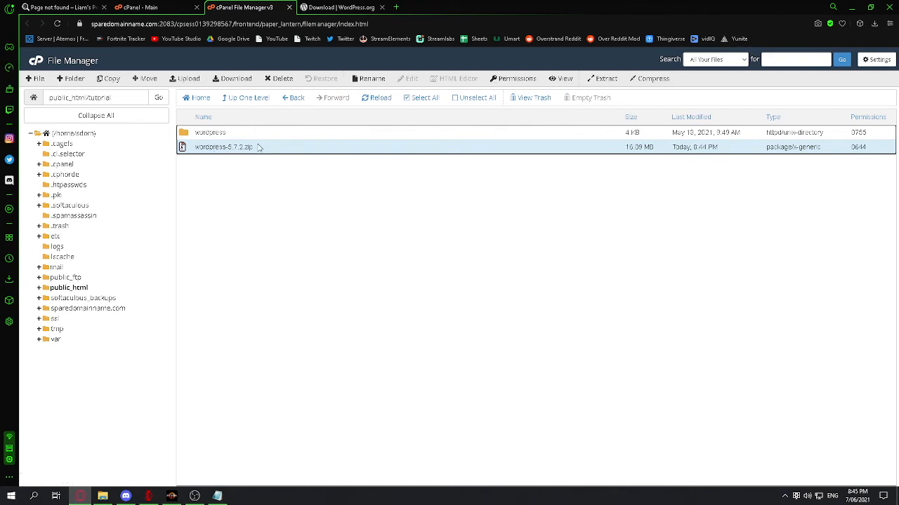
left_click(279, 79)
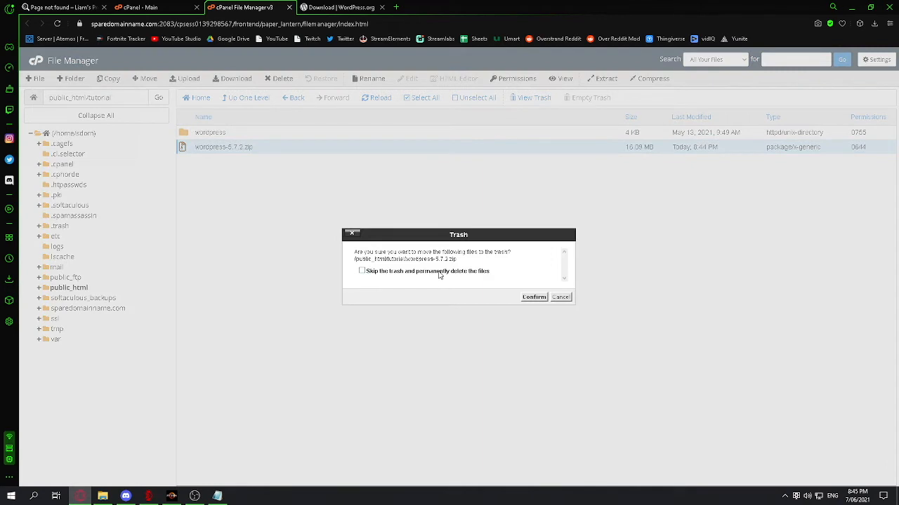
left_click(530, 298)
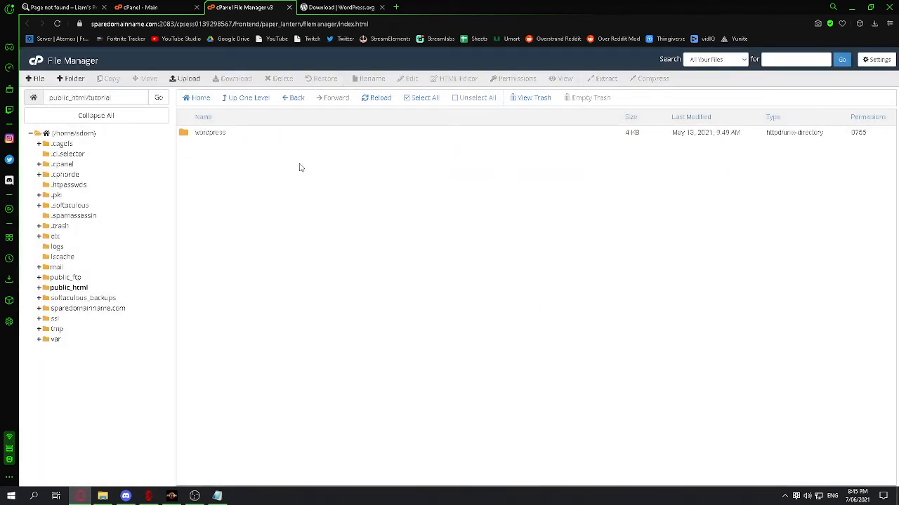
- Open the extracted wordpress folder and rename wp-config-sample.php to wp-config.php
double_click(229, 133)
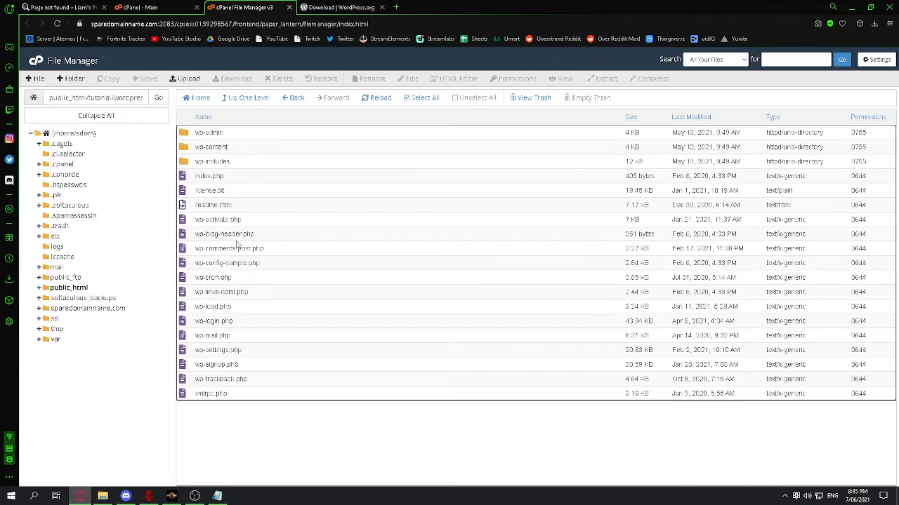
left_click(273, 266)
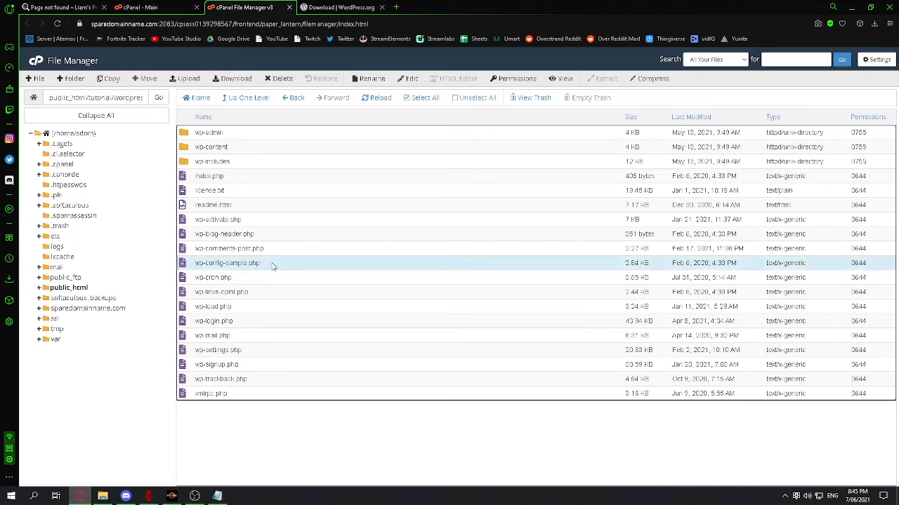
left_click(359, 80)
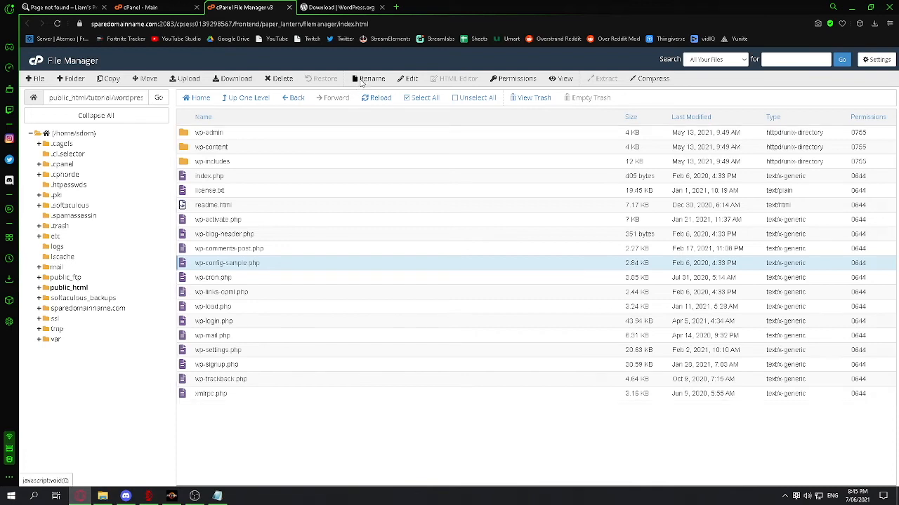
left_click(414, 276)
key("BackSpace")
key("BackSpace")
key("BackSpace")
key("BackSpace")
key("BackSpace")
key("BackSpace")
key("BackSpace")
left_click(404, 278)
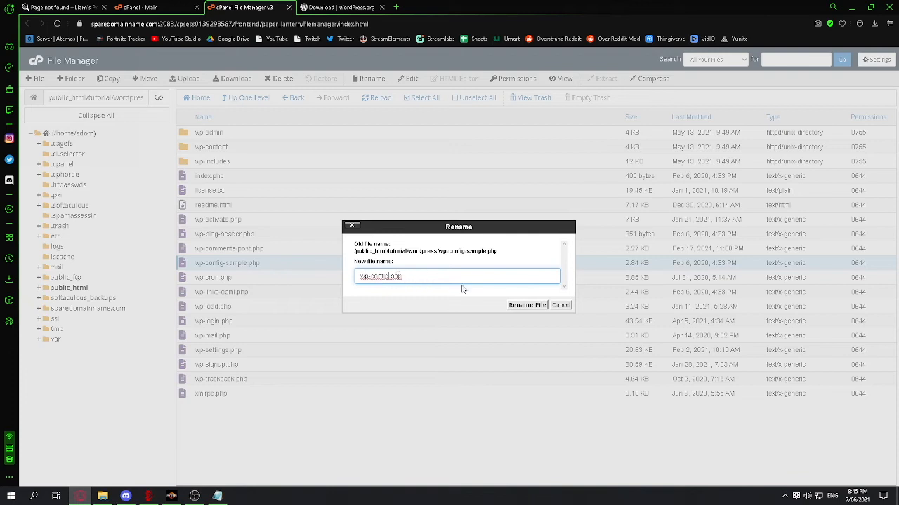
left_click(532, 306)
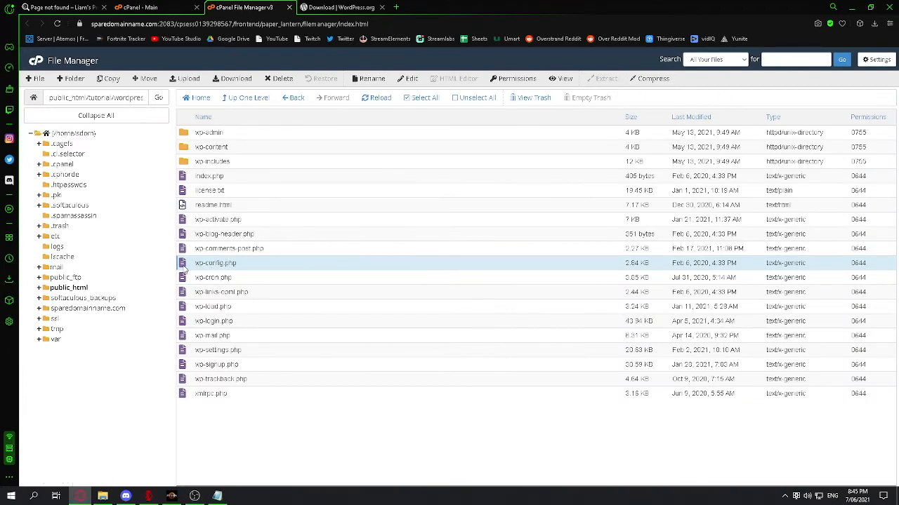
- Open wp-config.php for editing and set both DB_NAME and DB_USER to sdom_tutorial, copied from the Notepad notes
left_click(412, 79)
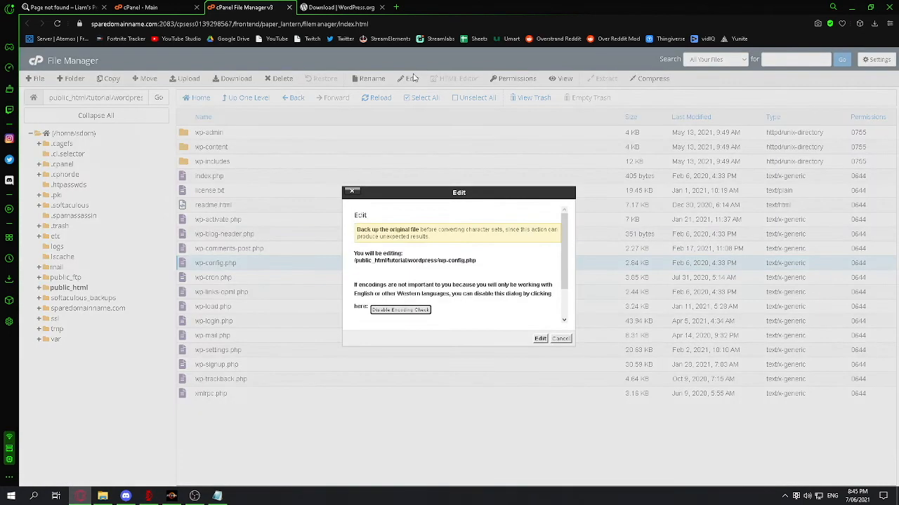
left_click(540, 339)
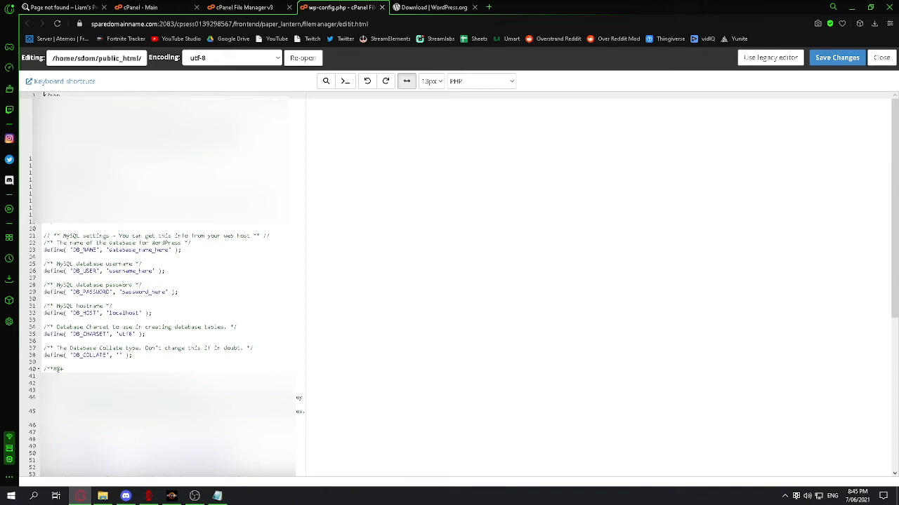
left_click(217, 496)
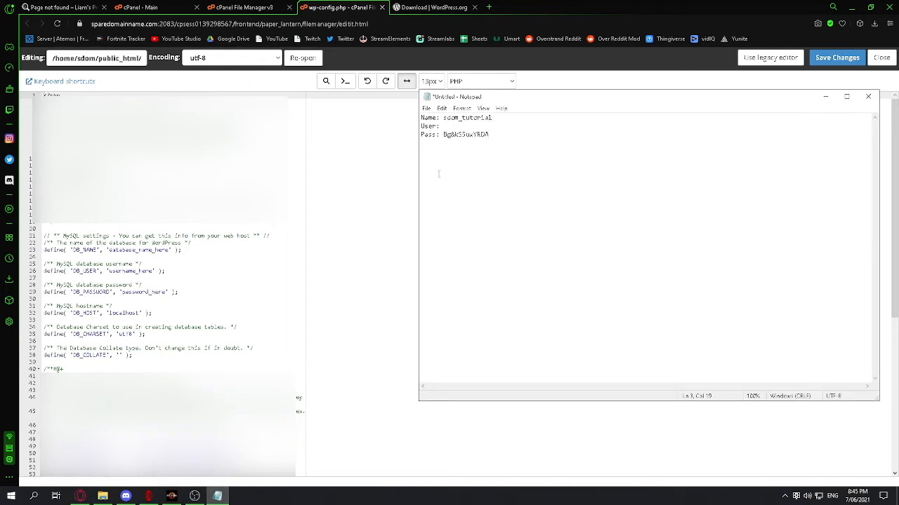
left_click_drag(444, 117, 518, 116)
key("ctrl+c")
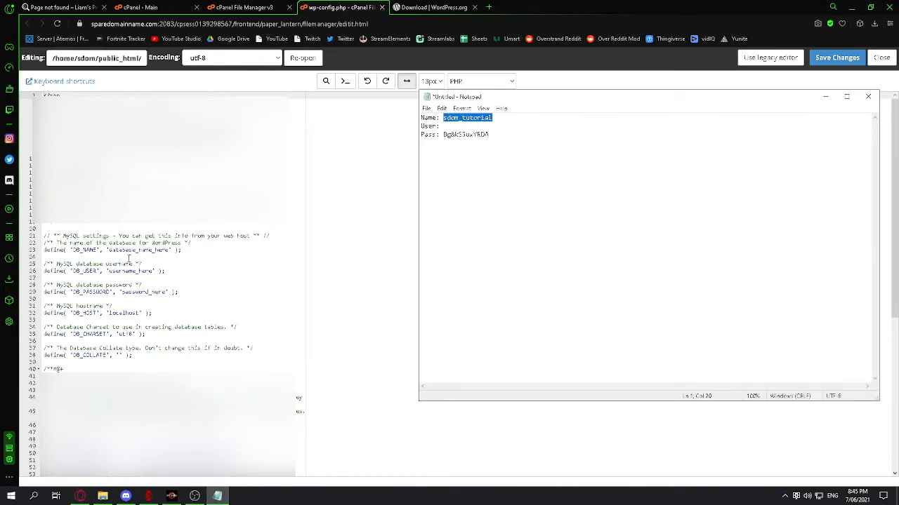
left_click(108, 250)
left_click_drag(109, 250, 169, 250)
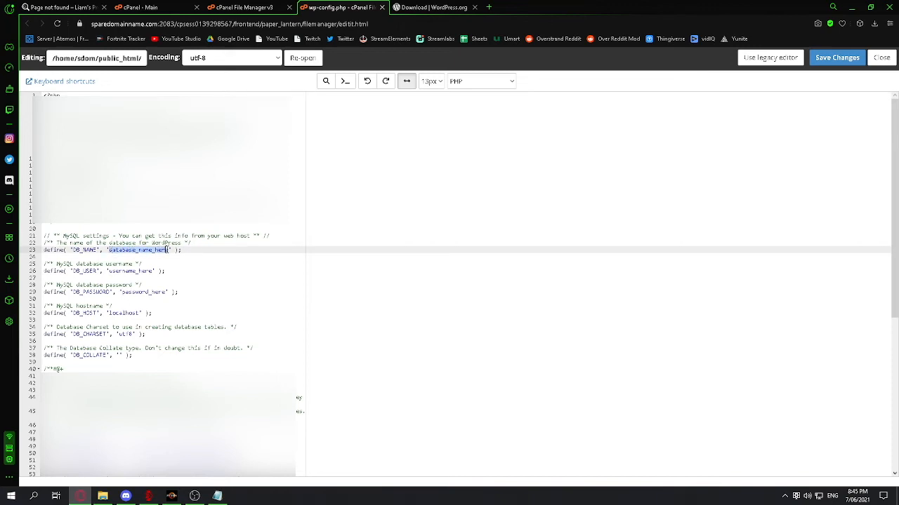
key("ctrl+v")
left_click_drag(152, 271, 109, 271)
key("ctrl+v")
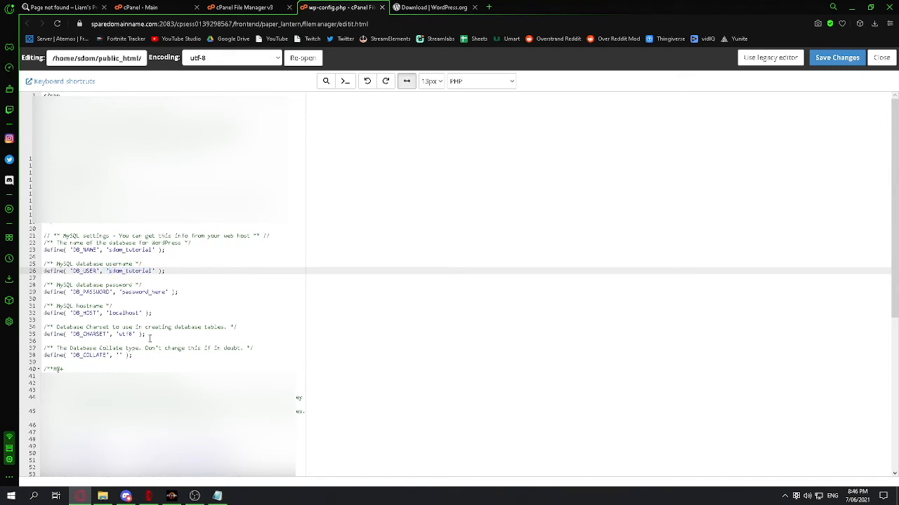
- Copy the database password from the Notepad notes and replace the DB_PASSWORD placeholder in wp-config.php with it
left_click(217, 495)
left_click_drag(443, 134, 493, 139)
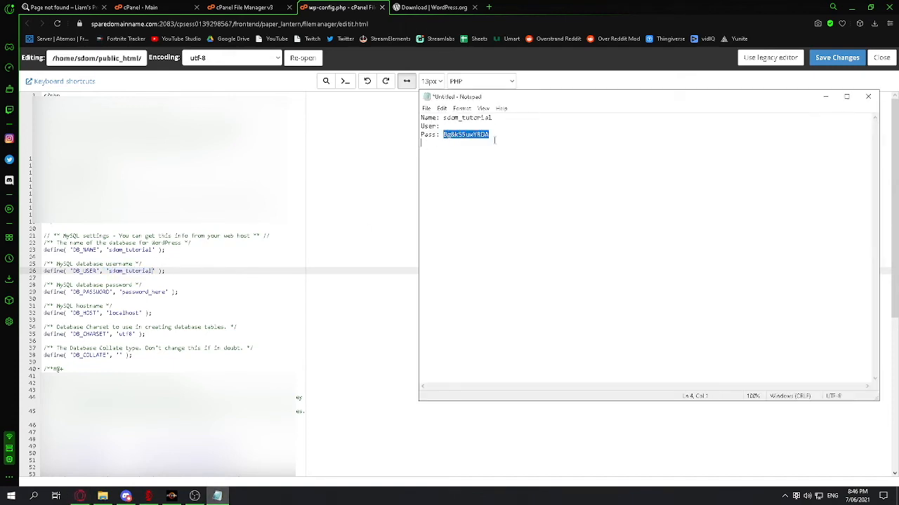
left_click(122, 295)
left_click_drag(122, 292, 164, 292)
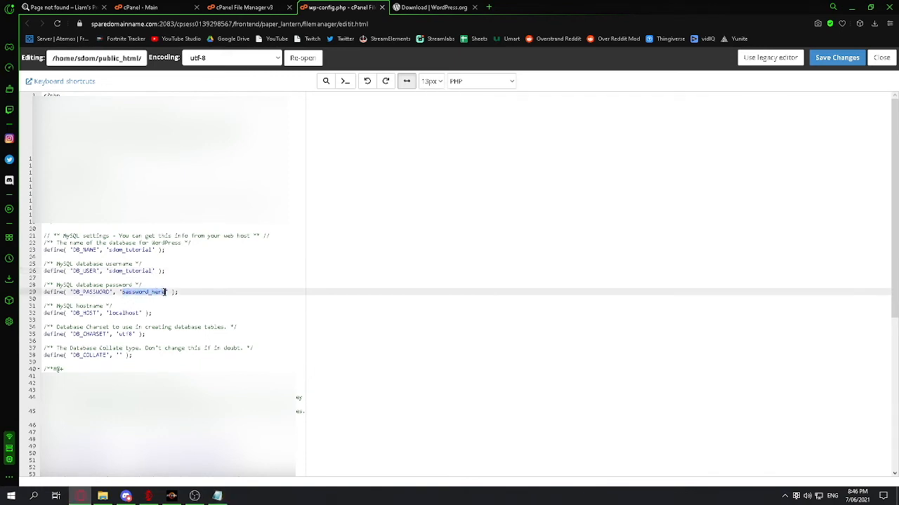
key("ctrl+v")
key("BackSpace")
- Cut the sdom_ prefix out of the DB_NAME value and paste it back in place
left_click_drag(109, 250, 126, 250)
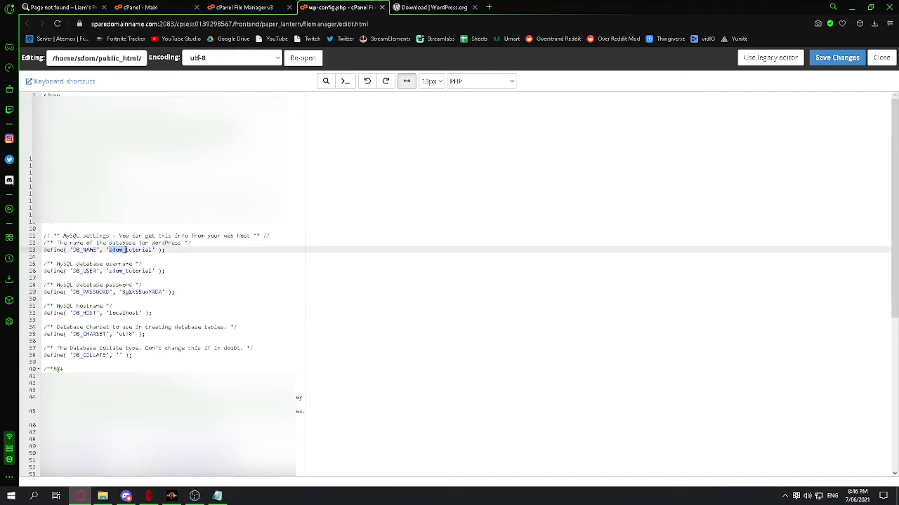
left_click(119, 250)
left_click_drag(126, 250, 110, 250)
key("ctrl+c")
key("BackSpace")
key("ctrl+v")
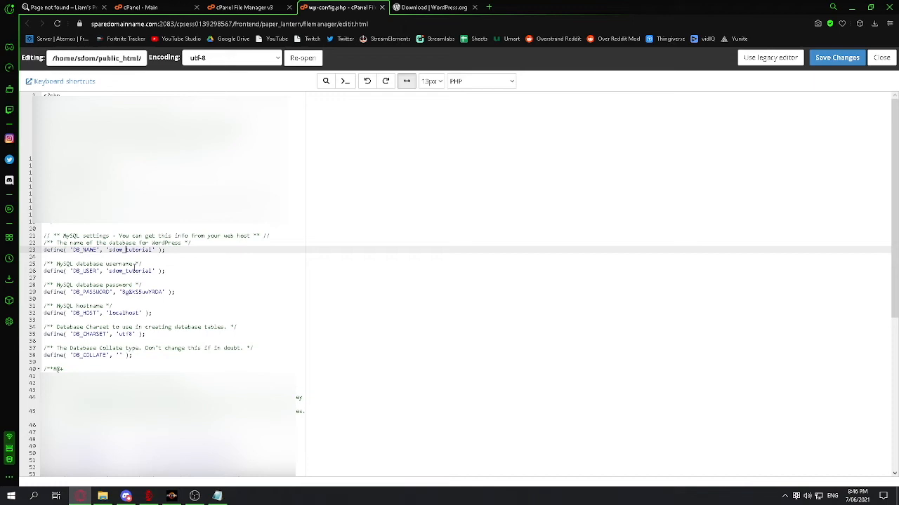
- Save wp-config.php, close its editor and reload the File Manager list
left_click(837, 57)
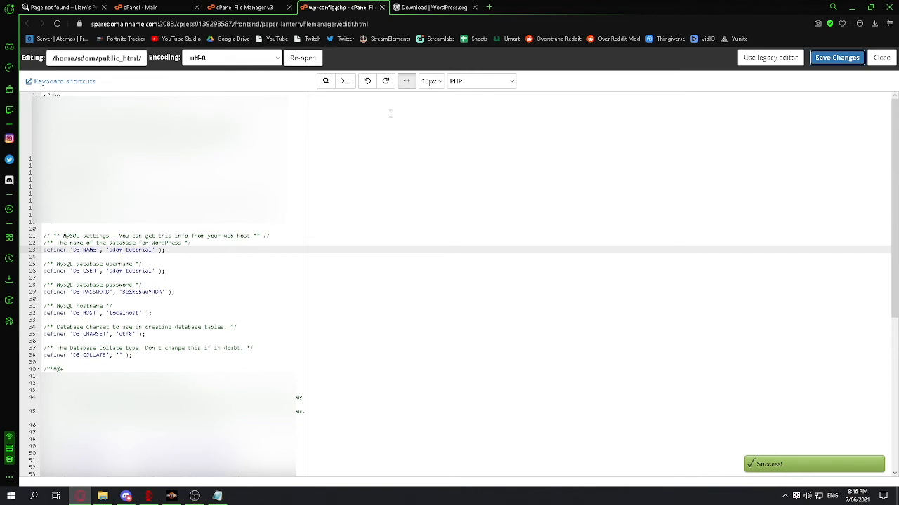
left_click(382, 7)
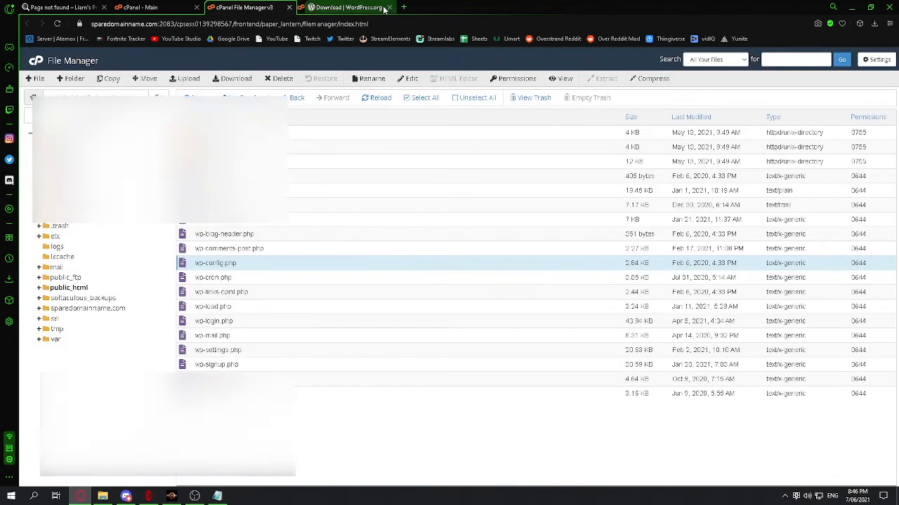
left_click(380, 97)
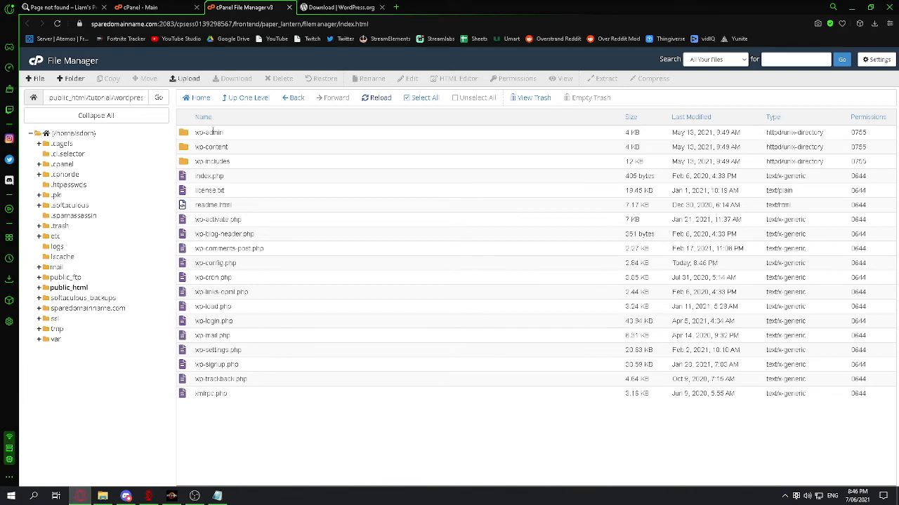
- Move all files and folders from the wordpress folder, wp-admin through xmlrpc.php, into /public_html/tutorial
left_click(253, 138)
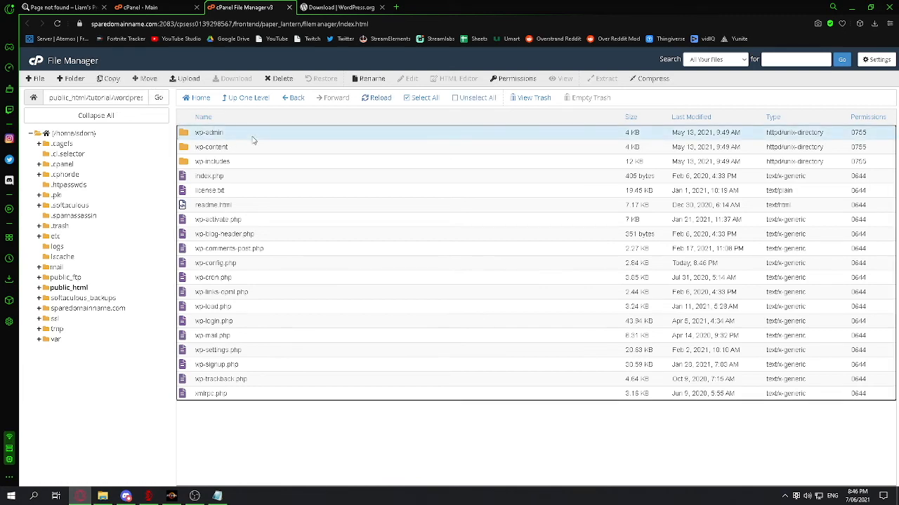
left_click(236, 397, "shift")
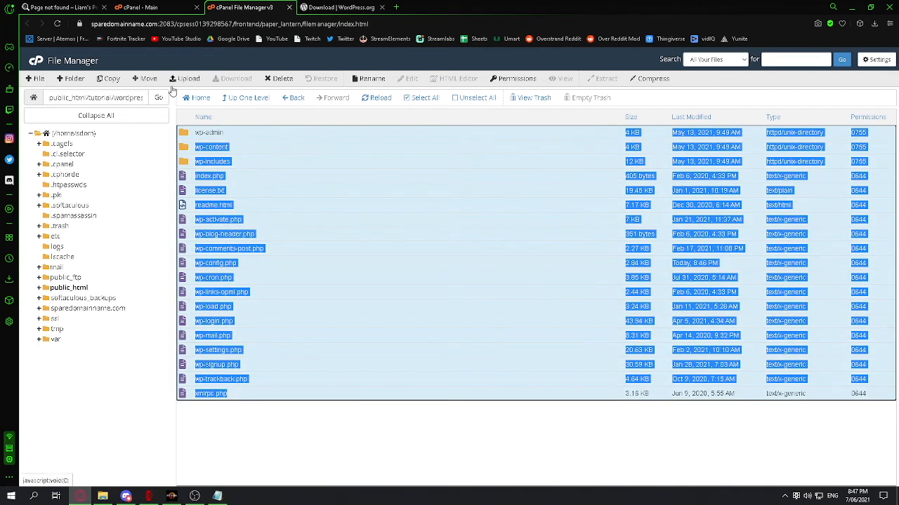
left_click(147, 79)
key("BackSpace")
key("BackSpace")
key("BackSpace")
key("BackSpace")
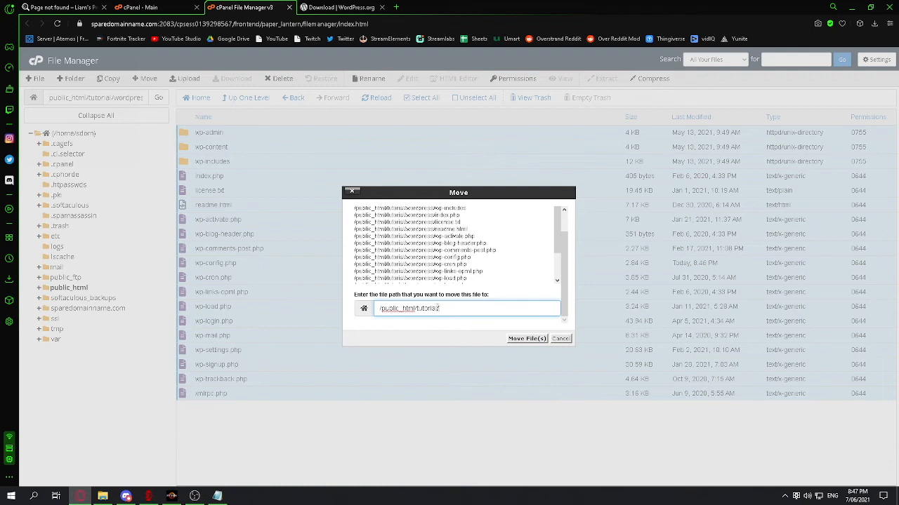
left_click(529, 345)
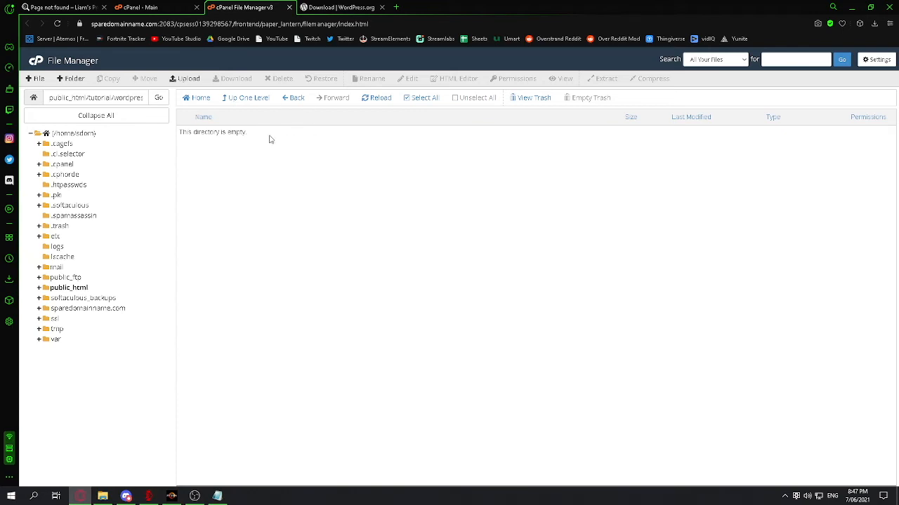
- Go up to the tutorial folder, move the empty wordpress folder to the trash and reload the list
left_click(254, 104)
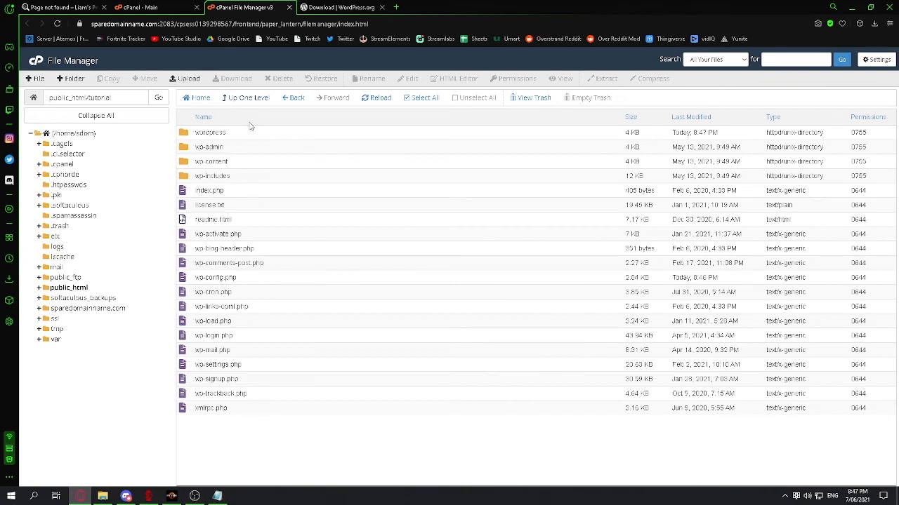
left_click(231, 133)
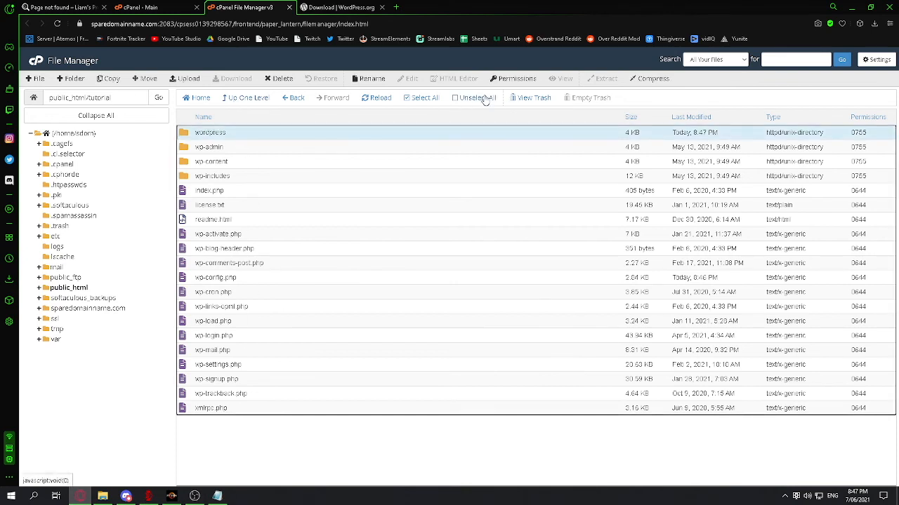
left_click(274, 79)
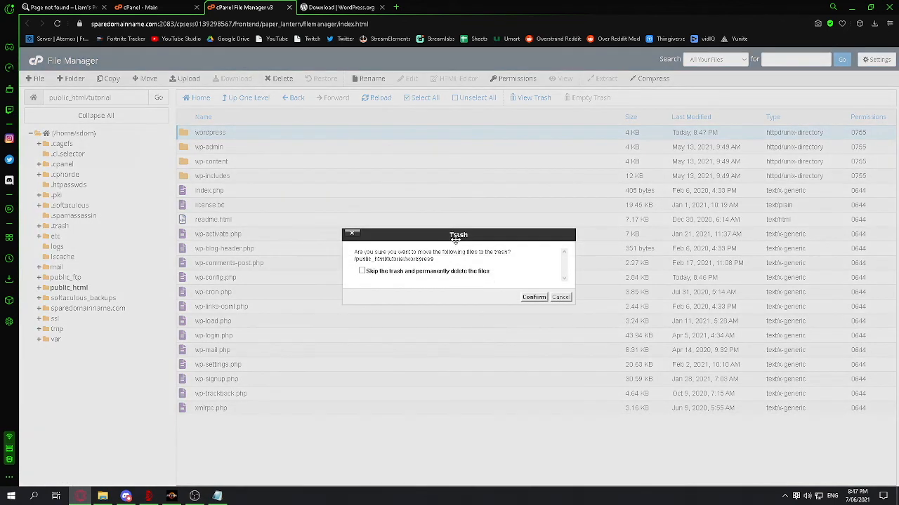
left_click(542, 298)
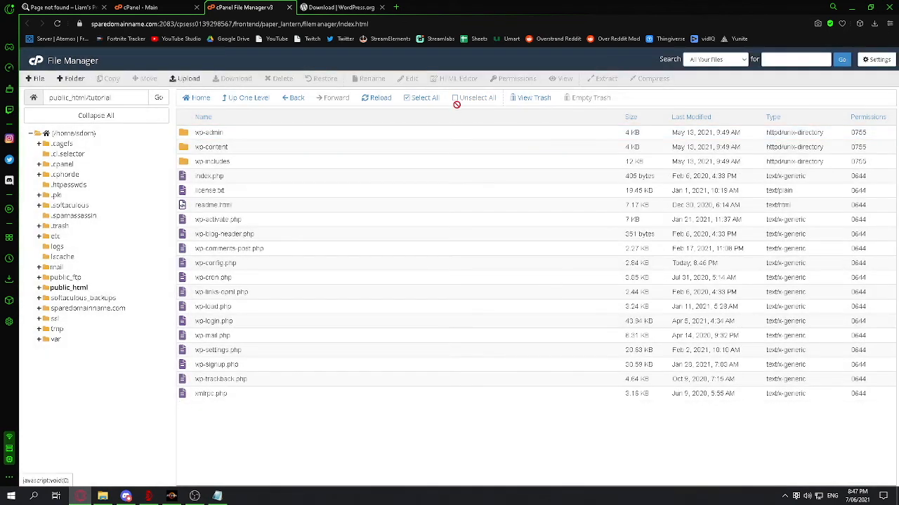
left_click(380, 98)
- Reload the site's /tutorial/ page and continue the WordPress installation in English (United States)
left_click(59, 7)
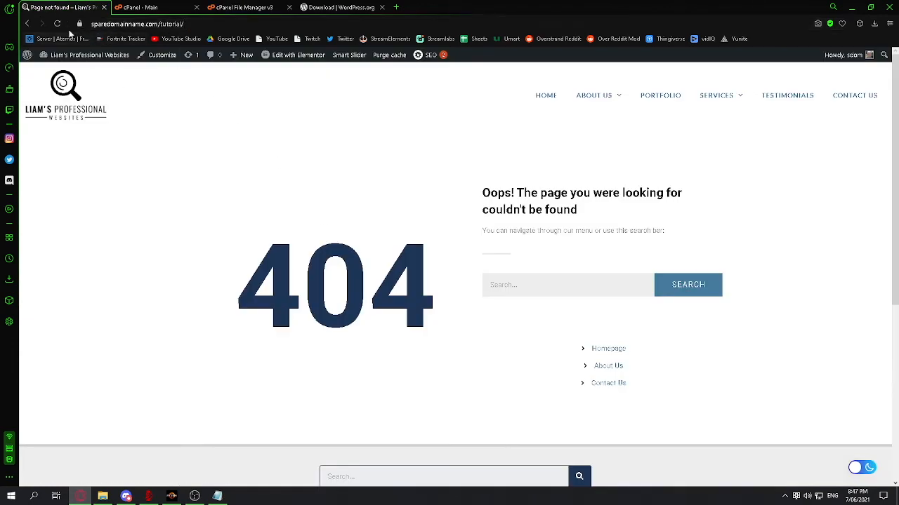
left_click(58, 24)
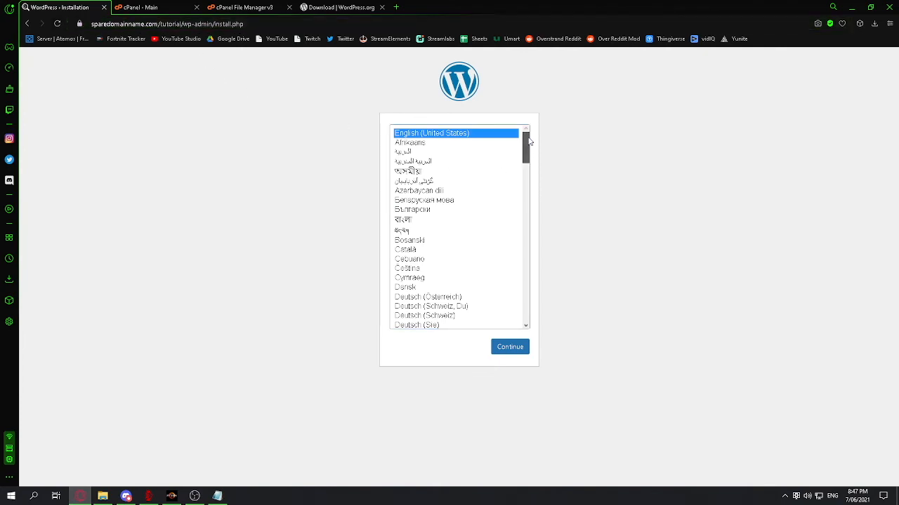
left_click(511, 348)
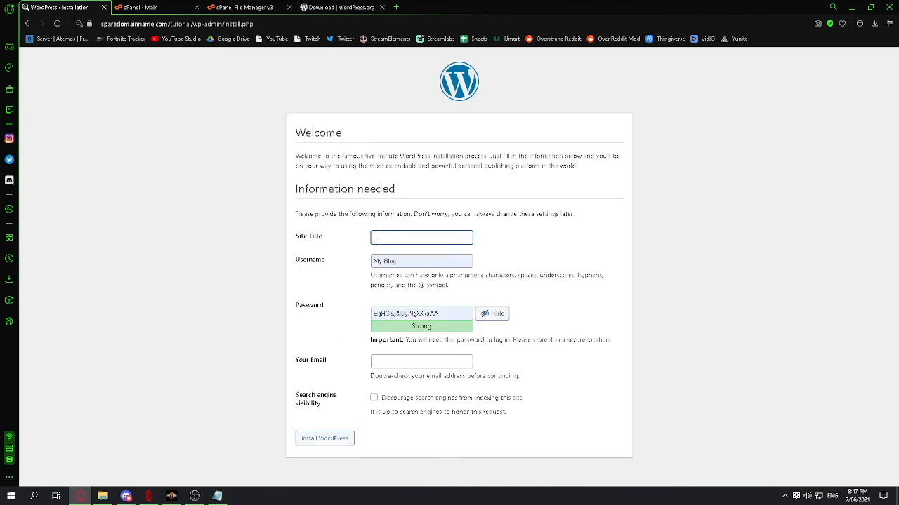
- Set the site title to Example, record tutorial on the Notepad note's User line and enter it as the WordPress username
left_click(379, 239)
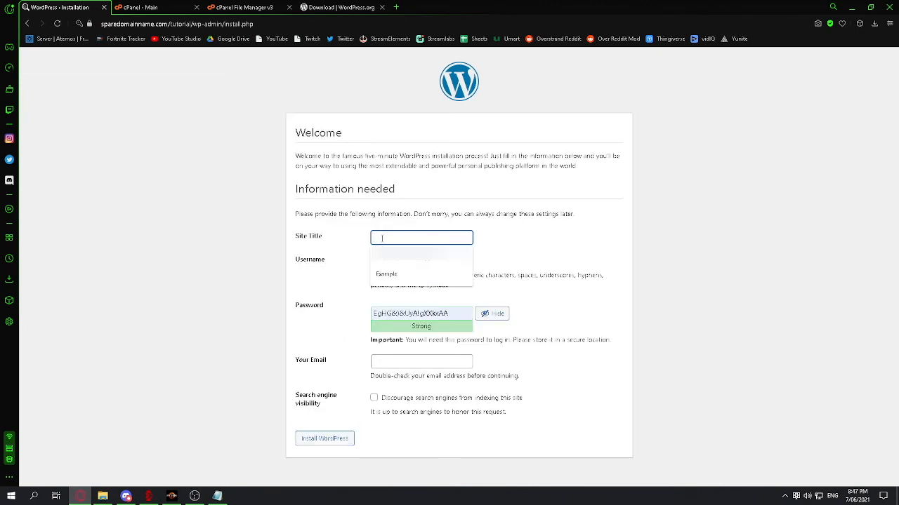
left_click(386, 273)
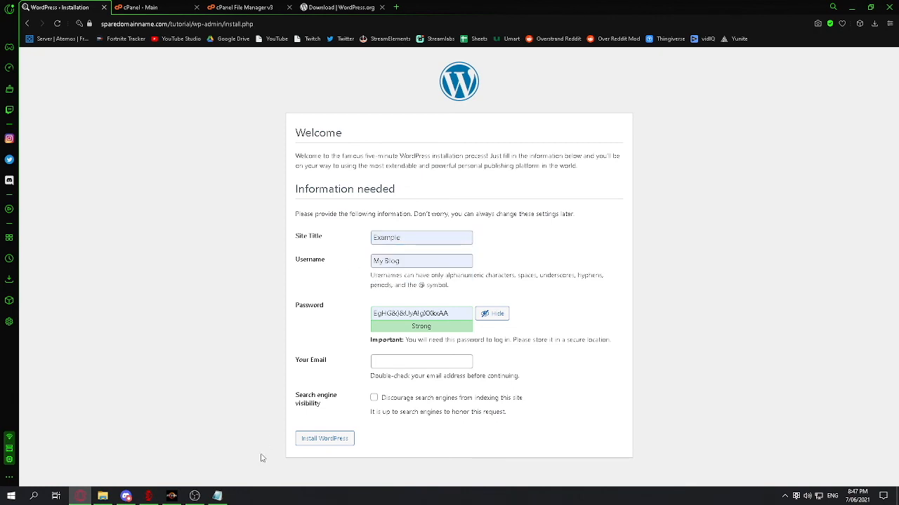
left_click(217, 496)
left_click_drag(495, 119, 464, 118)
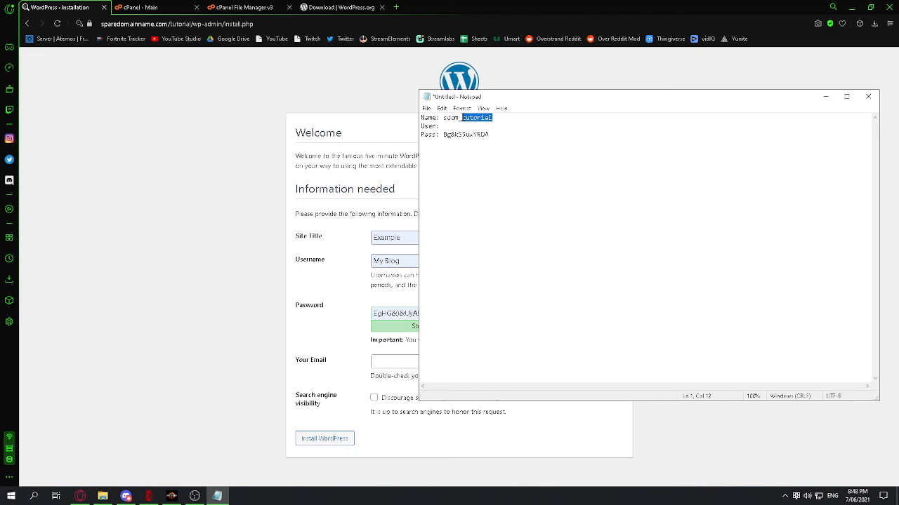
key("ctrl+c")
left_click(462, 126)
key("ctrl+v")
triple_click(377, 264)
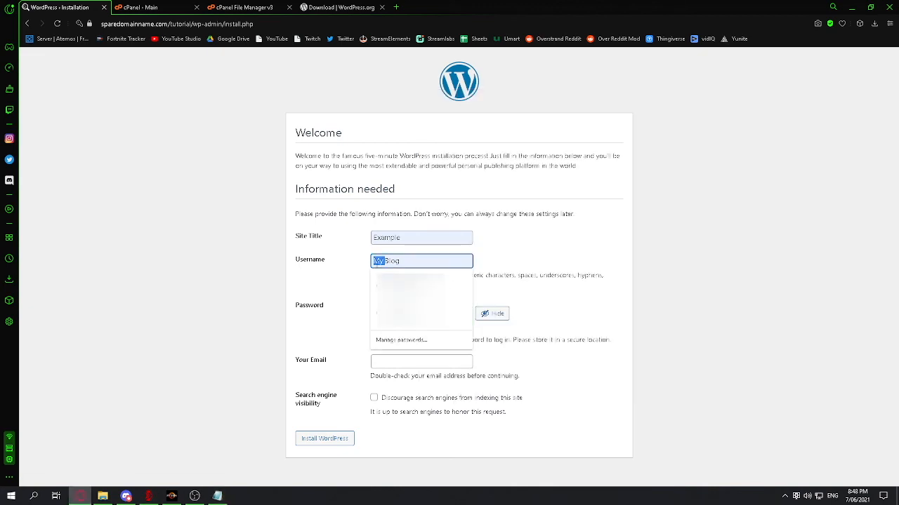
key("ctrl+v")
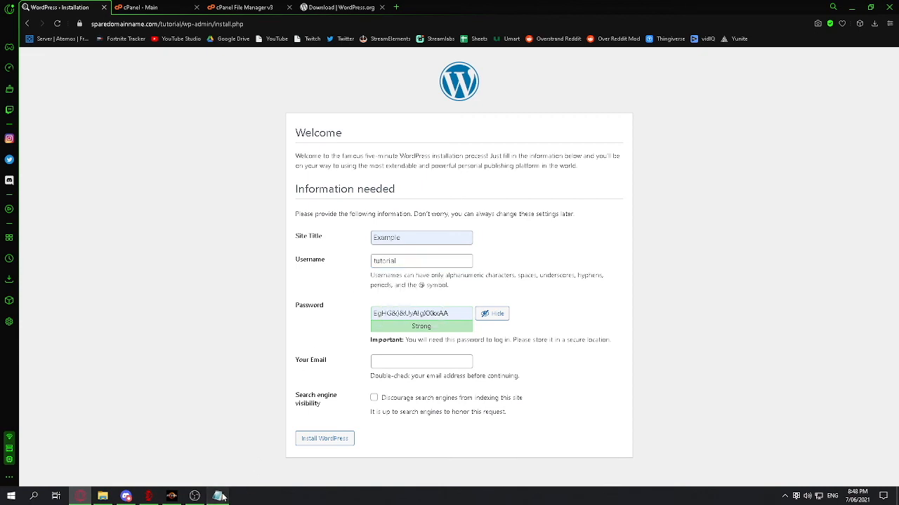
- Replace the suggested WordPress admin password with the password stored in the Notepad note
left_click(217, 496)
left_click_drag(443, 135, 488, 134)
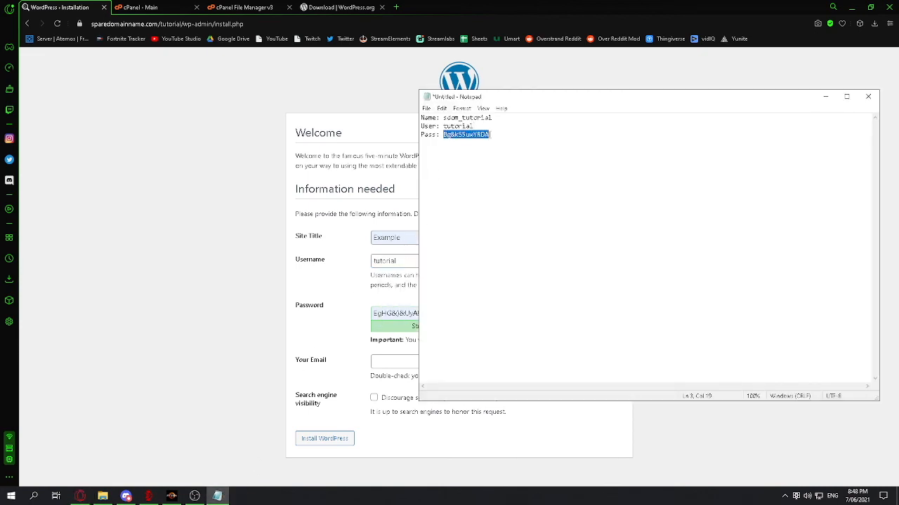
left_click_drag(373, 313, 477, 309)
key("ctrl+v")
- Fill in the admin's email address and install WordPress
left_click(400, 361)
left_click(405, 381)
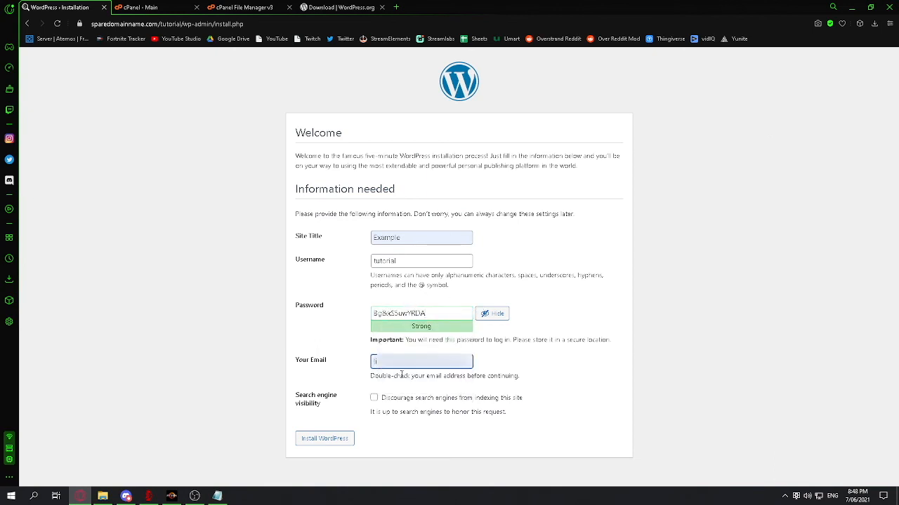
left_click(313, 446)
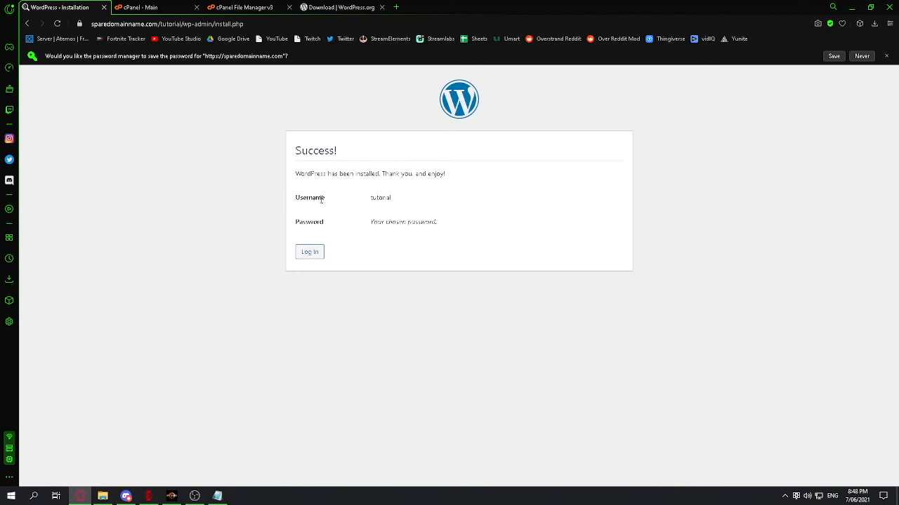
- Dismiss the browser's offer to save the password and continue to the WordPress login page
double_click(376, 198)
left_click(391, 225)
left_click(886, 55)
left_click(318, 237)
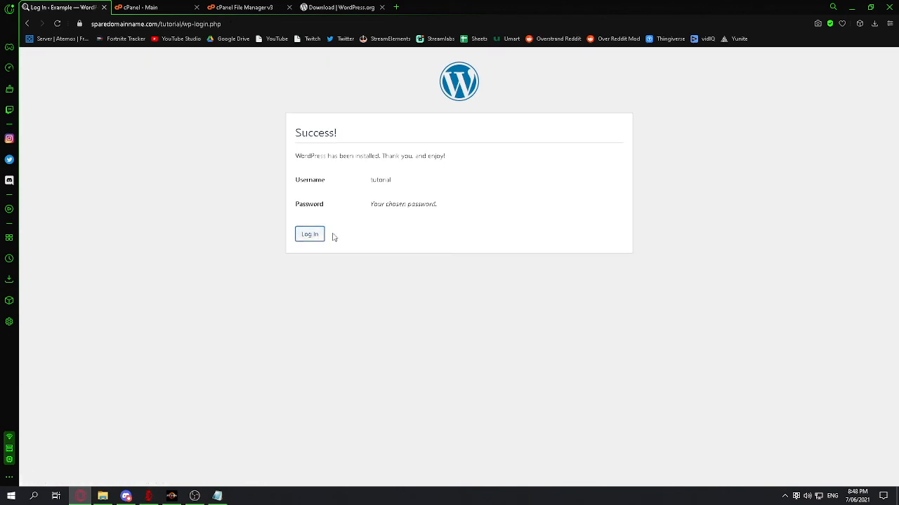
- Paste the account password into the login form's Password field
left_click(423, 205)
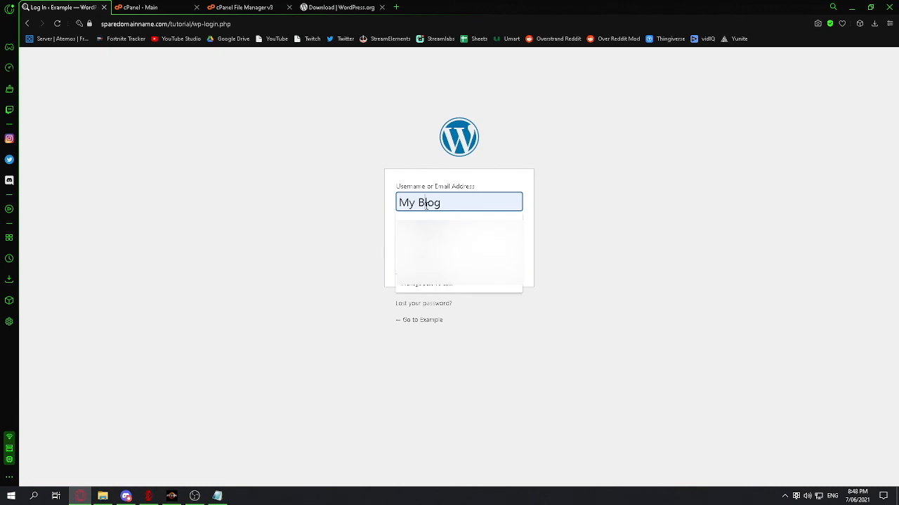
left_click(549, 223)
double_click(461, 240)
key("ctrl+v")
- Replace the login username with tutorial from the Notepad note and log in with Remember Me enabled
left_click(217, 496)
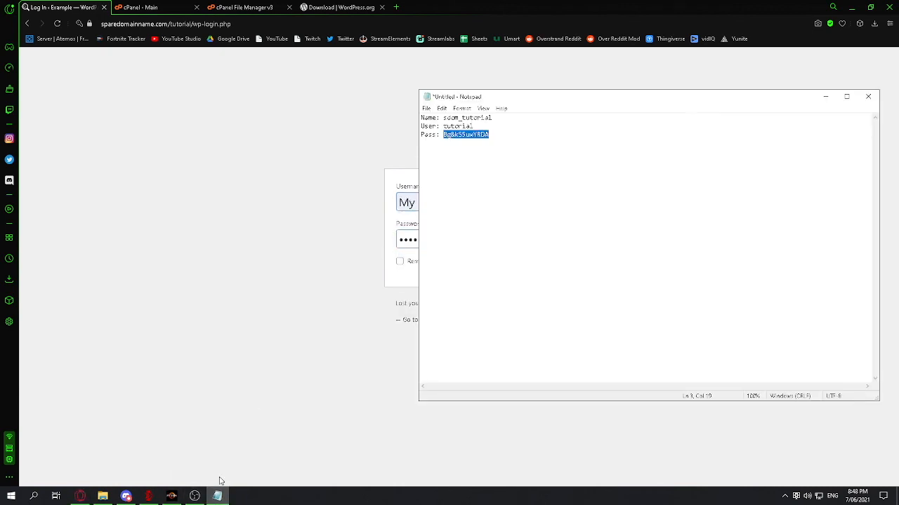
double_click(467, 125)
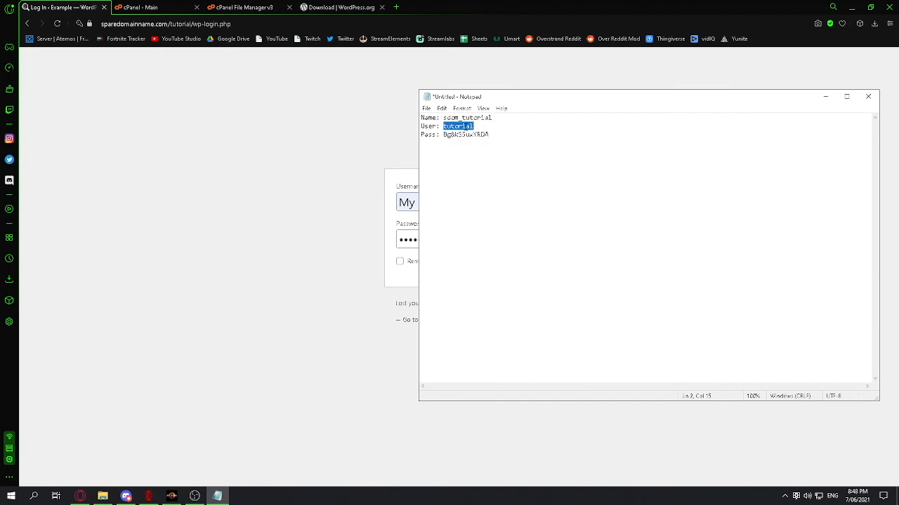
left_click(333, 142)
triple_click(422, 202)
key("ctrl+v")
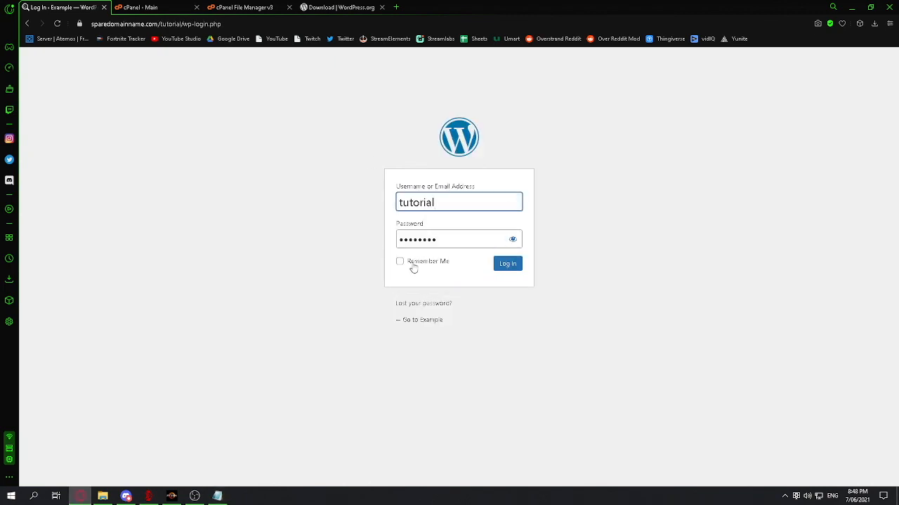
left_click(414, 268)
left_click(506, 265)
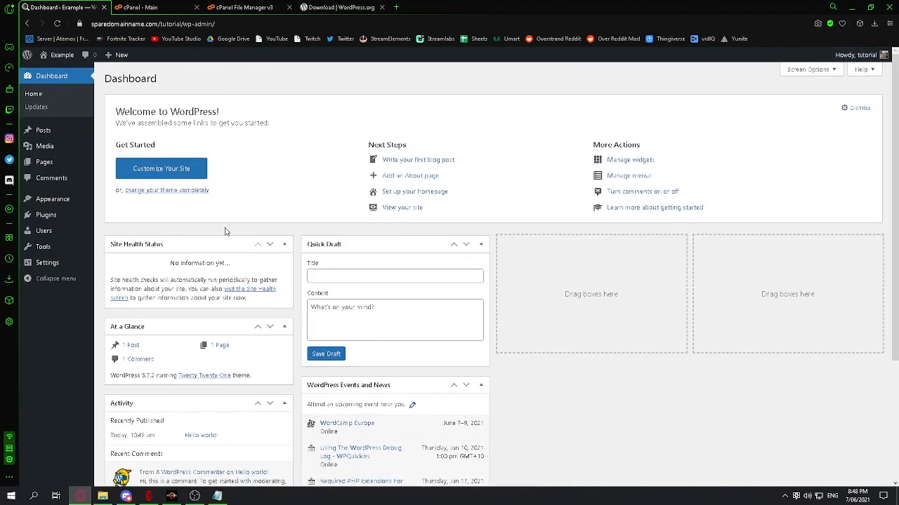
- Visit the Example site's front page from the WordPress dashboard in a new tab
mouse_move(54, 221)
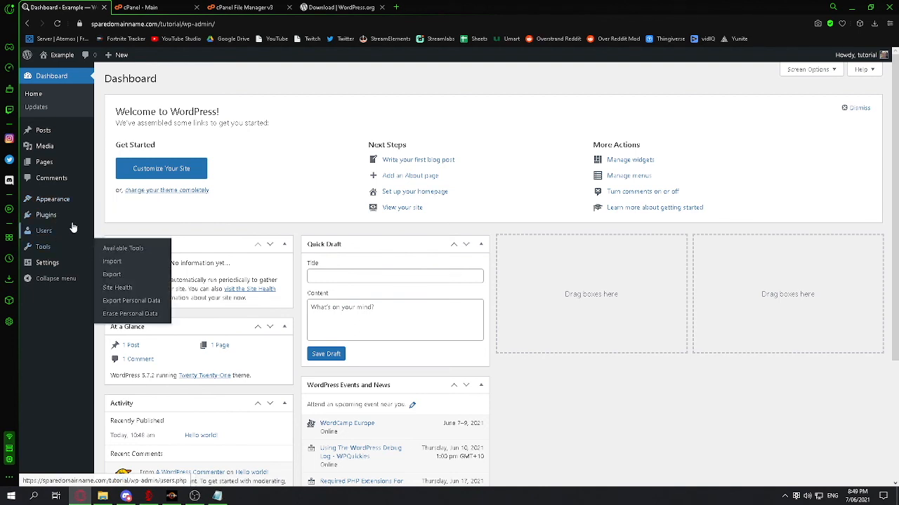
mouse_move(51, 57)
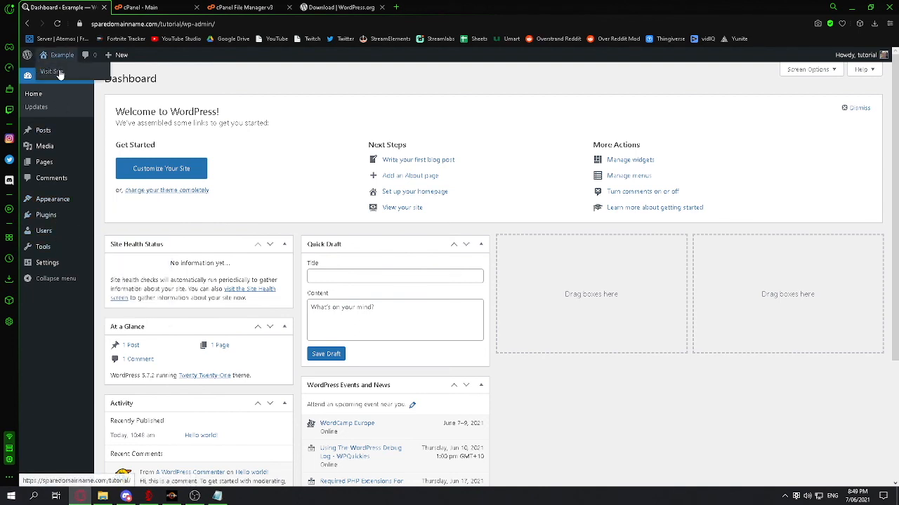
left_click(60, 73)
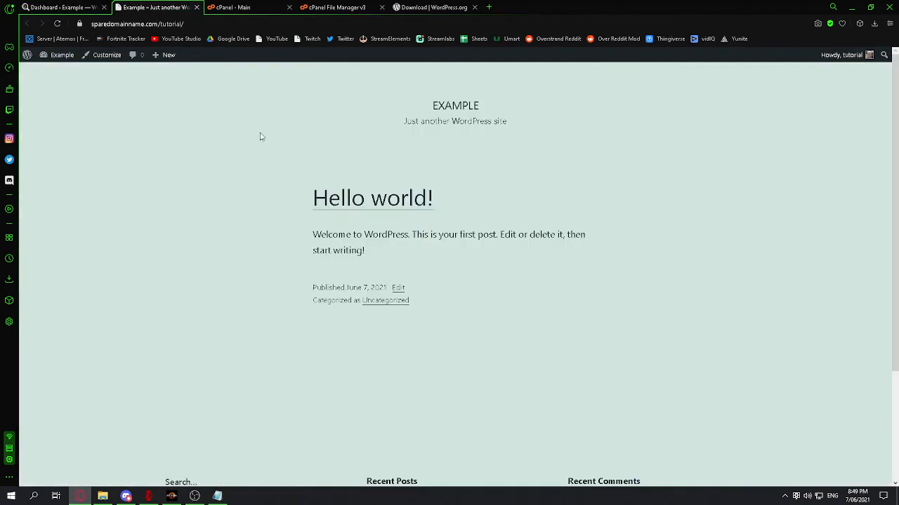
- Remove tutorial/ from the site's address and load the root site at sparedomainname.com
left_click_drag(91, 24, 157, 29)
left_click(162, 27)
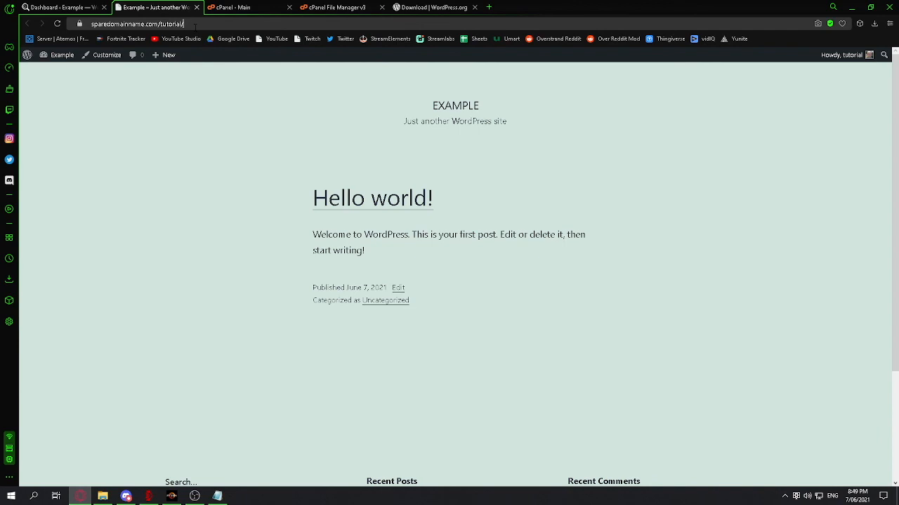
left_click_drag(184, 25, 161, 24)
key("BackSpace")
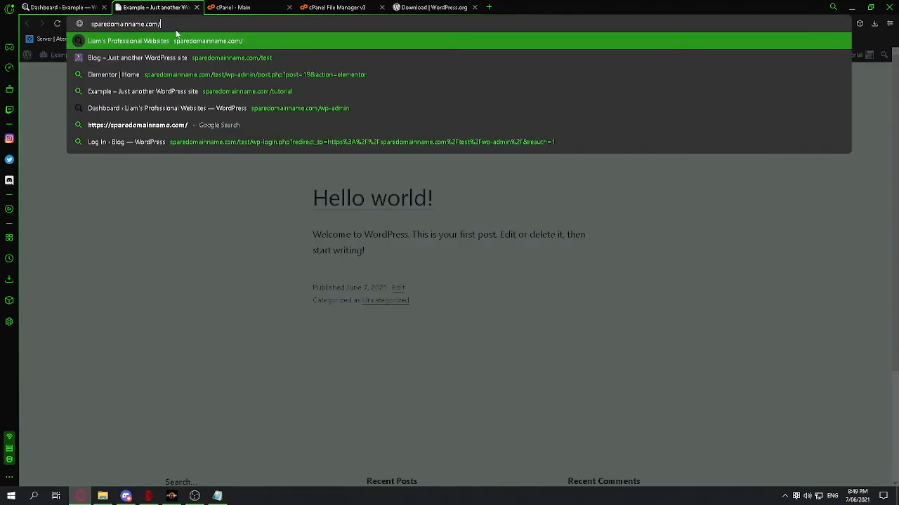
key("Return")
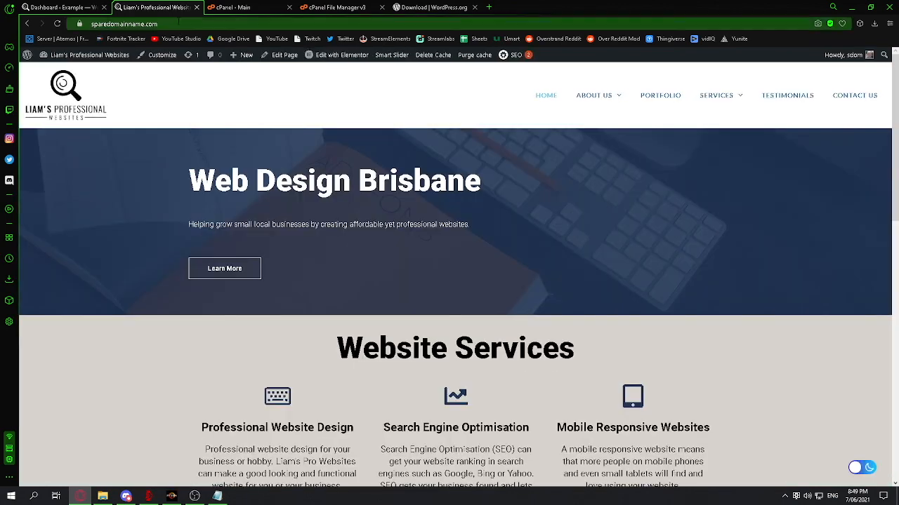
- Return to sparedomainname.com/tutorial/ and look over the new site's front page
left_click(180, 24)
left_click(179, 23)
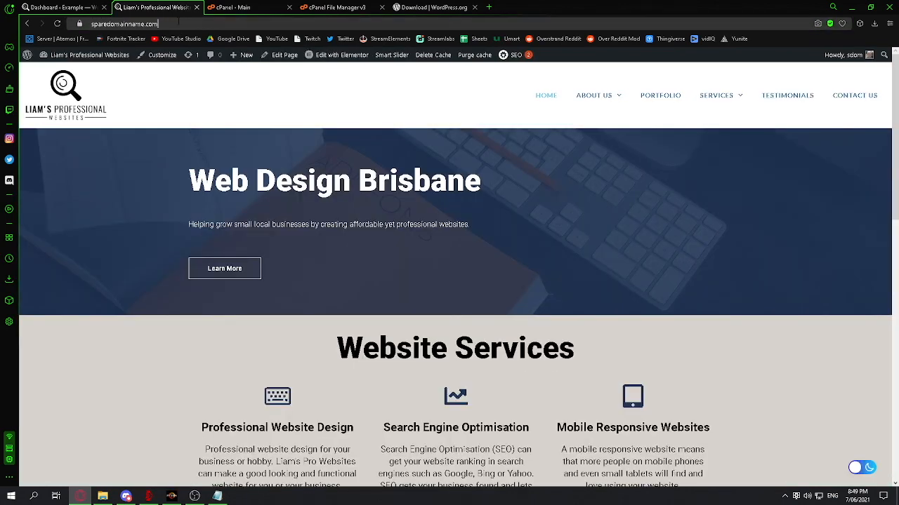
type("tutorial")
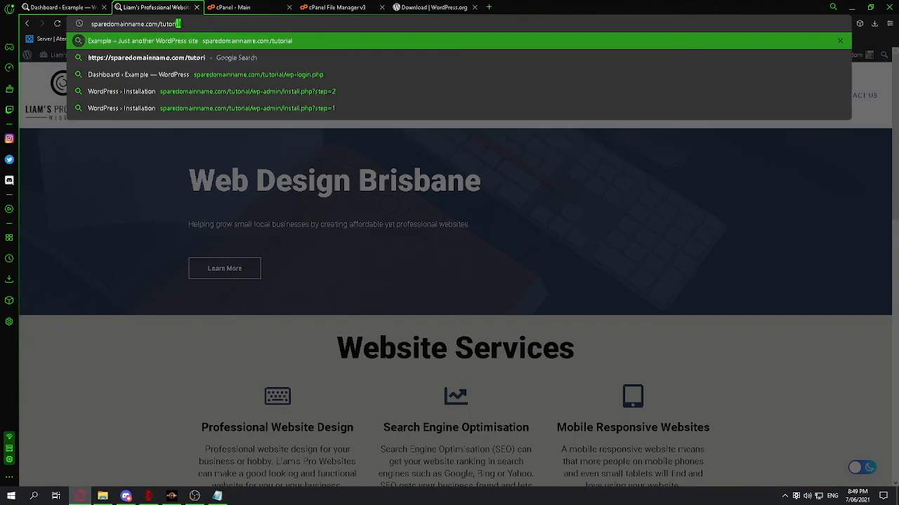
key("Return")
scroll(327, 227, "down", 2)
scroll(331, 222, "up", 2)
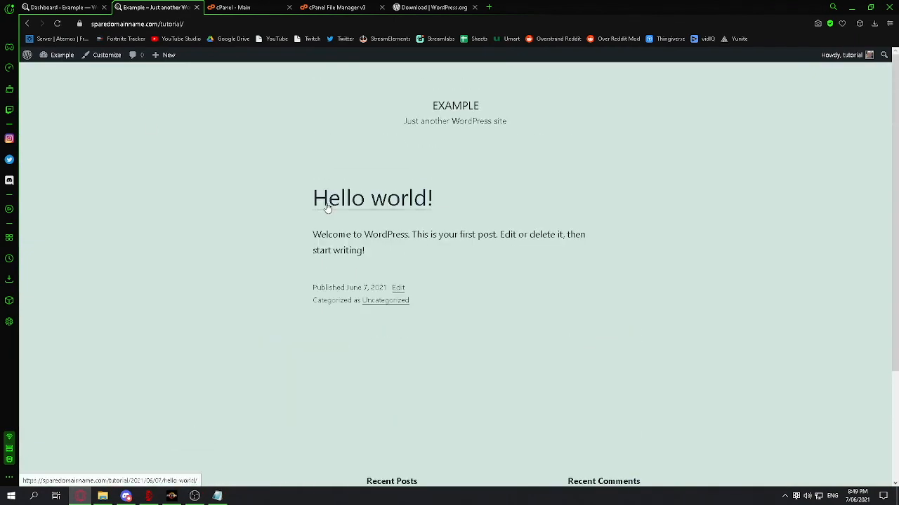